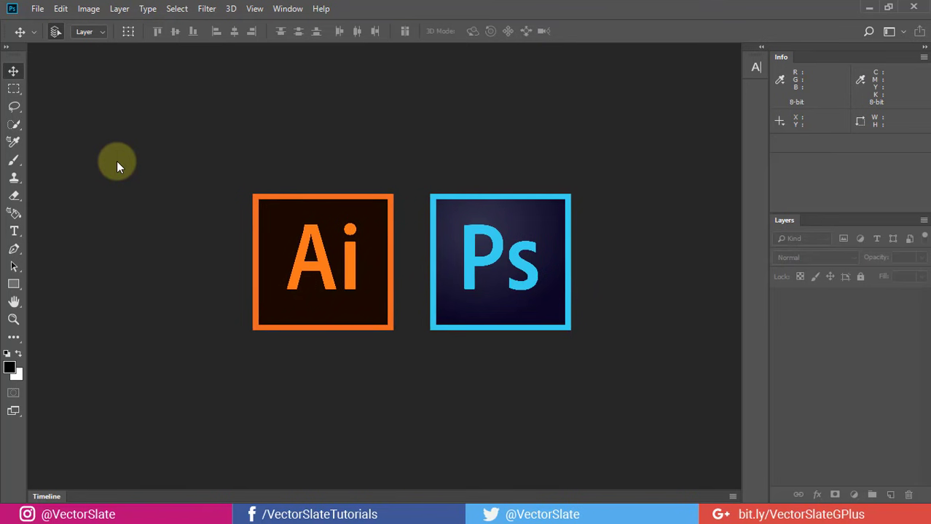
Step: Create Untitled-1 from the 1280x720 preset, keeping 72 Pixels/Inch resolution and a white background
left_click(37, 9)
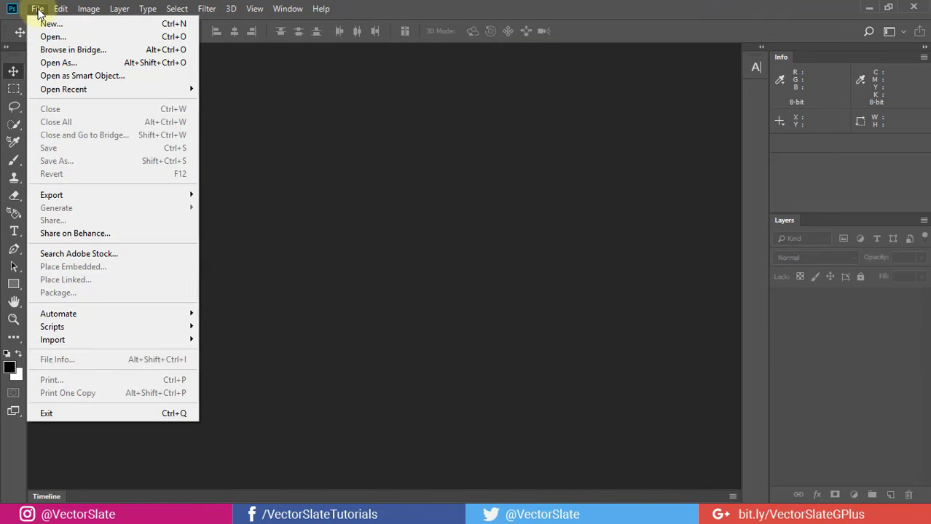
left_click(45, 24)
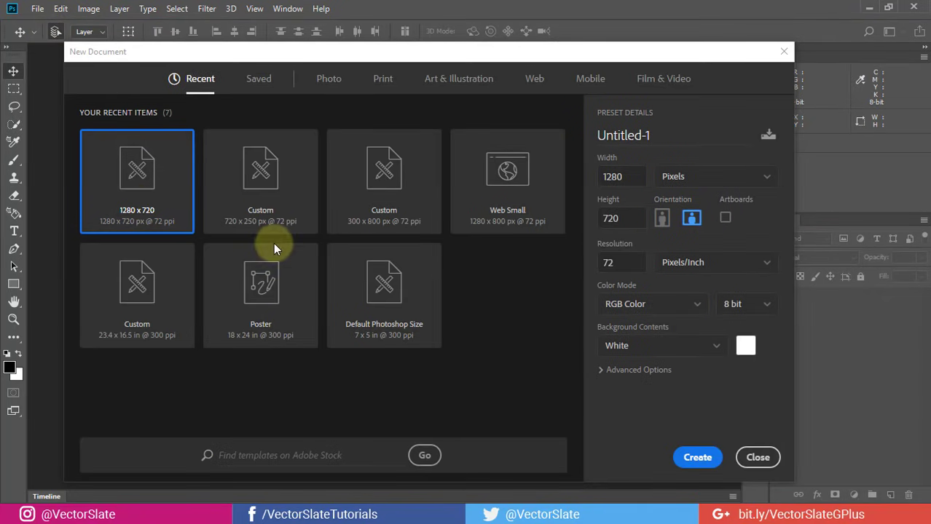
double_click(612, 264)
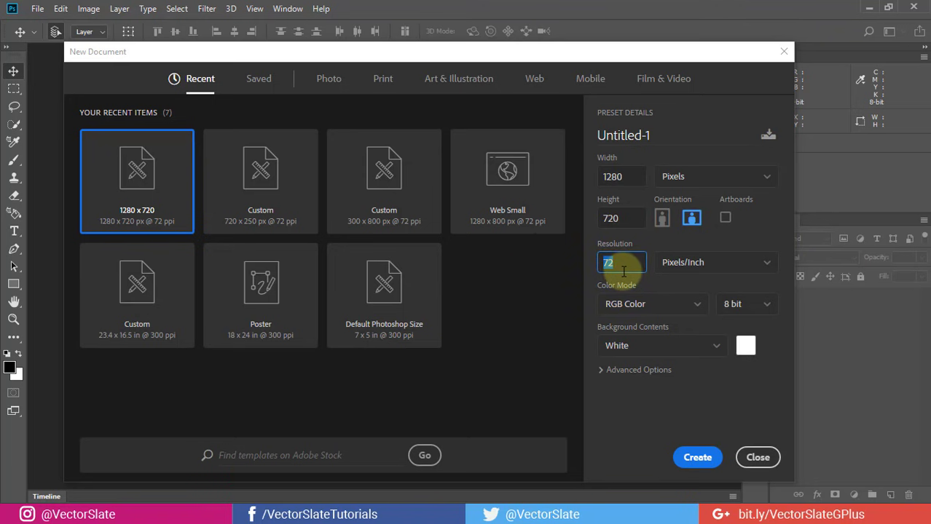
left_click(622, 261)
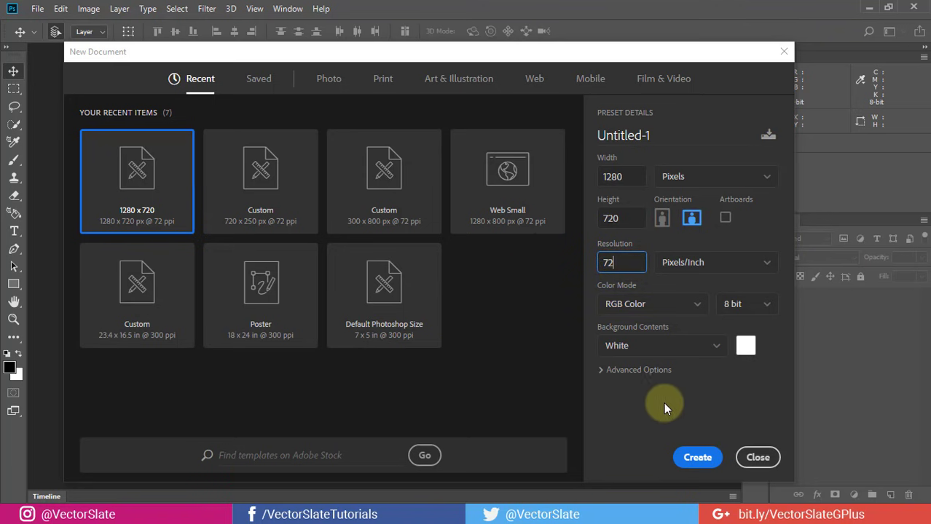
left_click(696, 461)
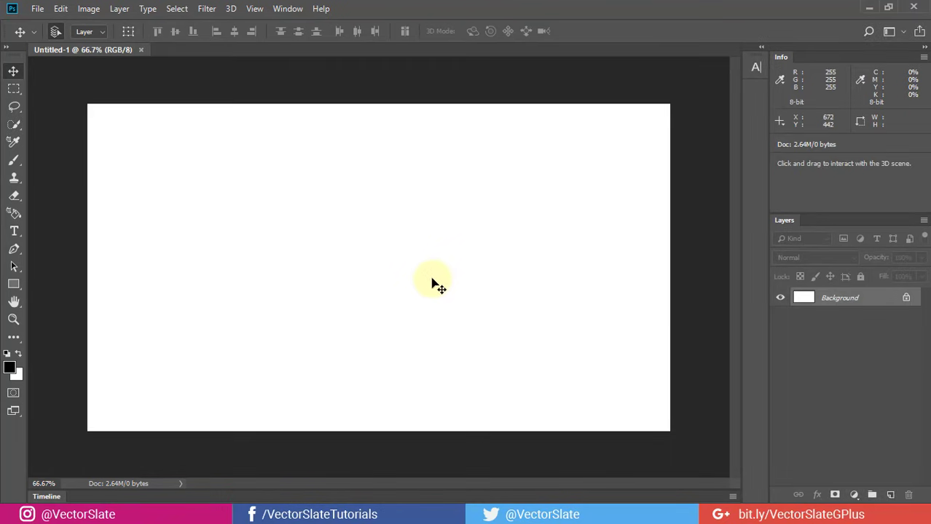
Step: Unlock the Background layer, type PULL in black Insaniburger 388 pt, and centre it
left_click(907, 298)
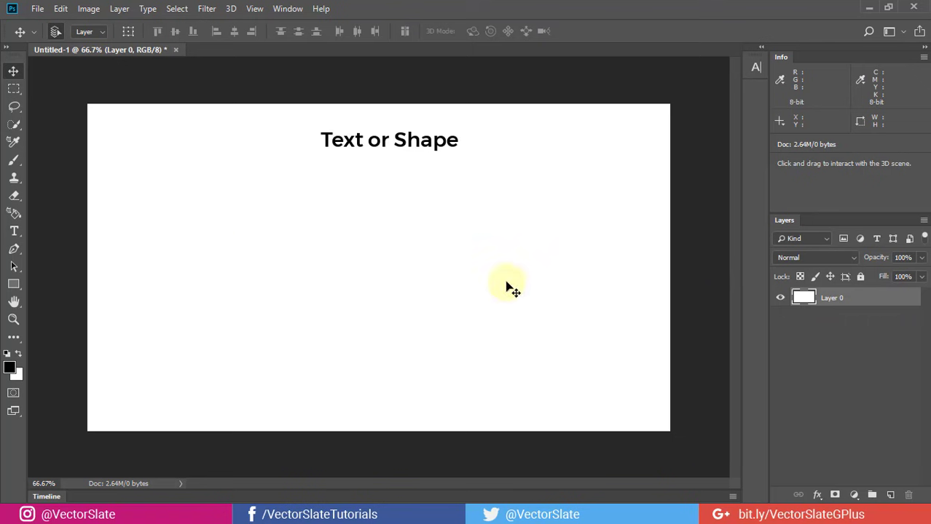
left_click(14, 232)
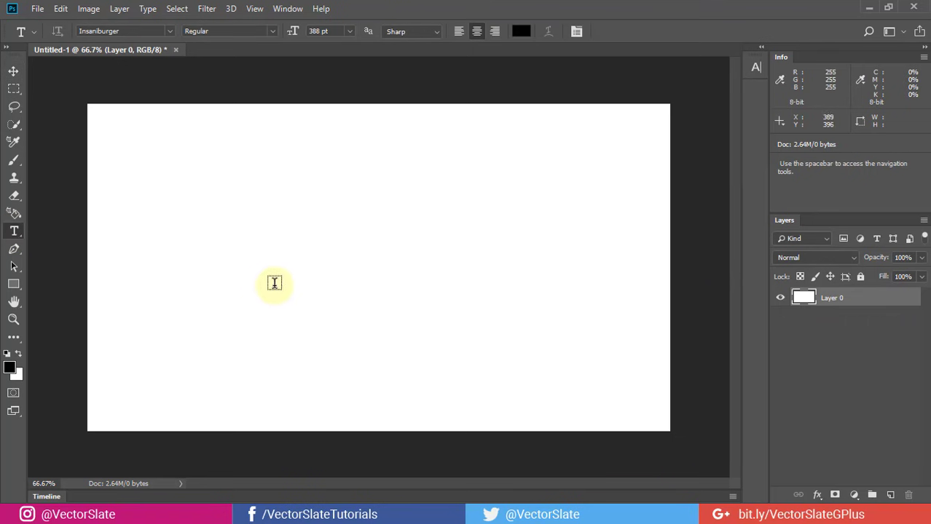
left_click(364, 282)
type("PU")
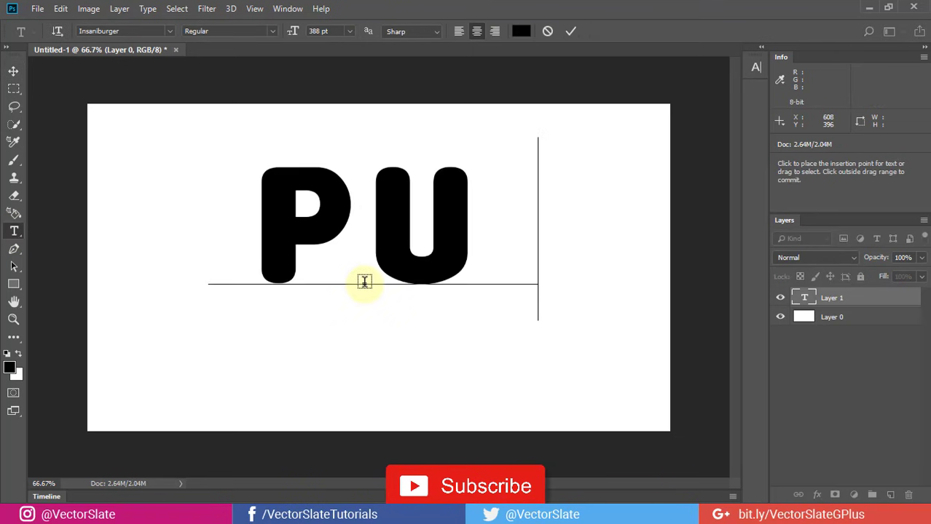
type("LL")
key("ctrl+Return")
key("v")
left_click_drag(322, 183, 362, 245)
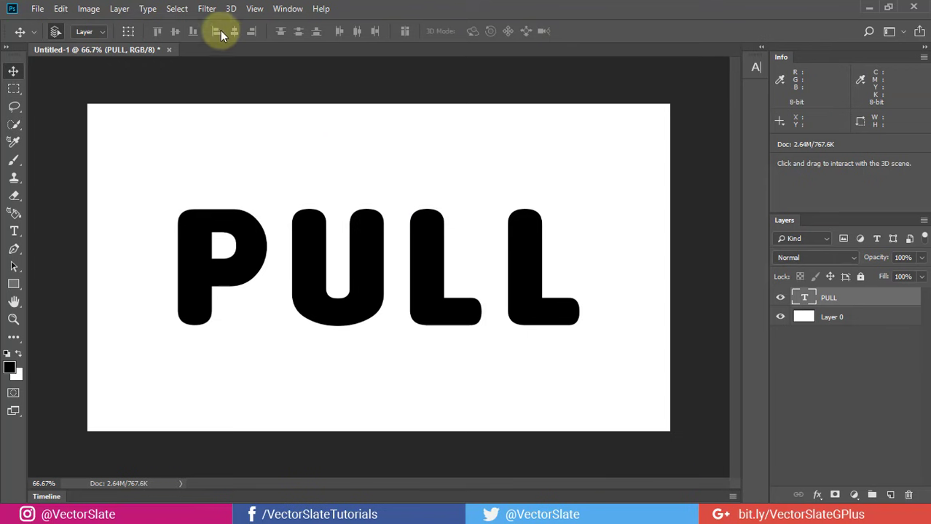
Step: Convert the PULL layer to a smart object for smart filters
left_click(208, 10)
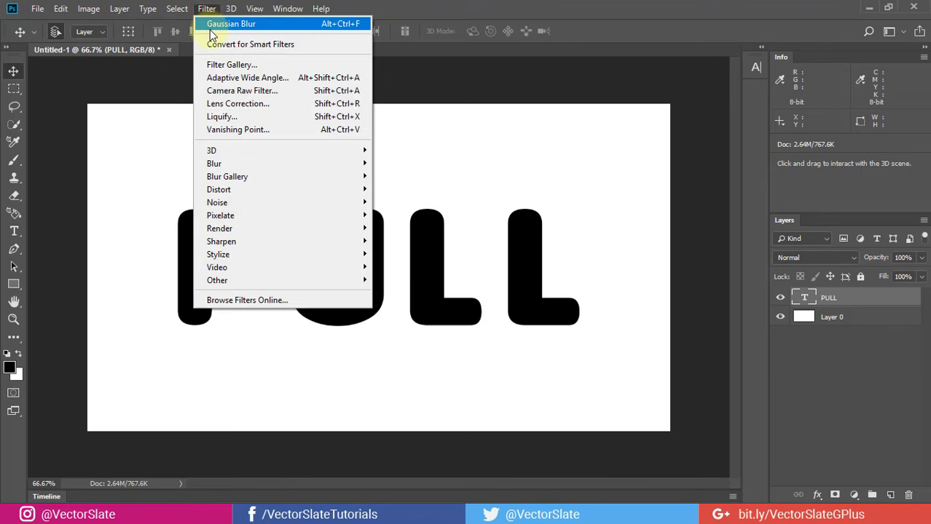
left_click(248, 47)
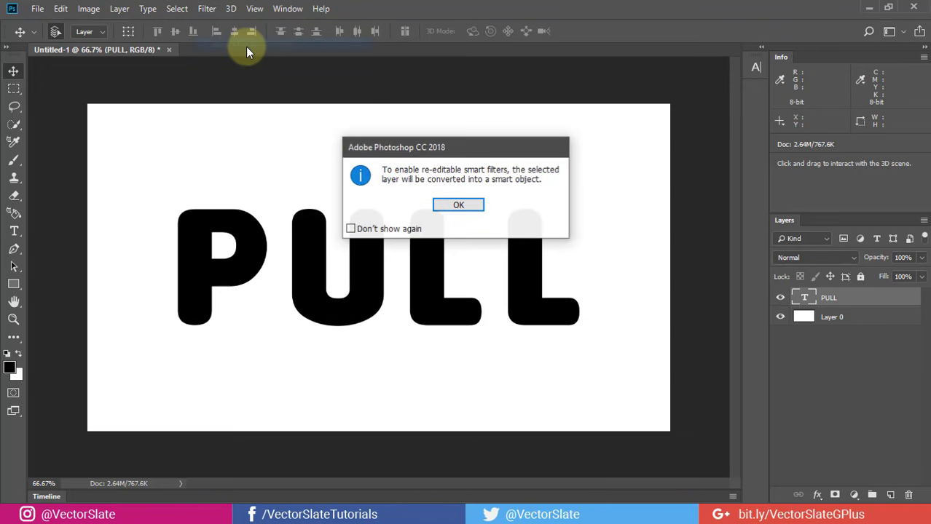
left_click(456, 206)
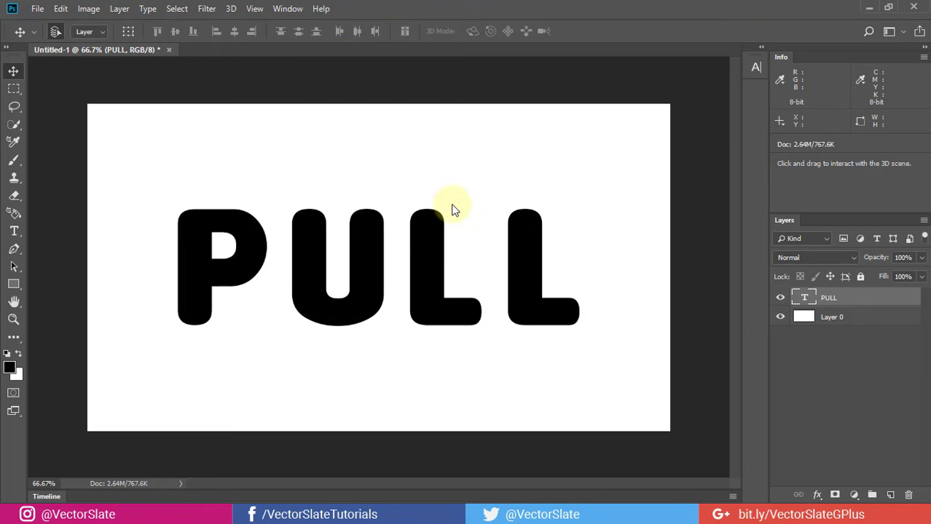
Step: Apply a 15 px Gaussian Blur smart filter to PULL and toggle it to compare
left_click(206, 9)
mouse_move(228, 167)
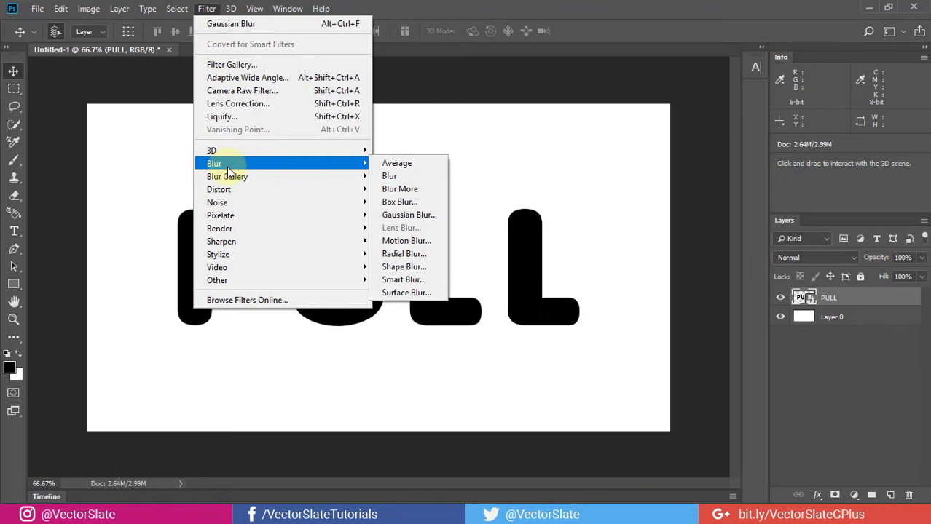
left_click(409, 219)
left_click_drag(588, 306, 598, 305)
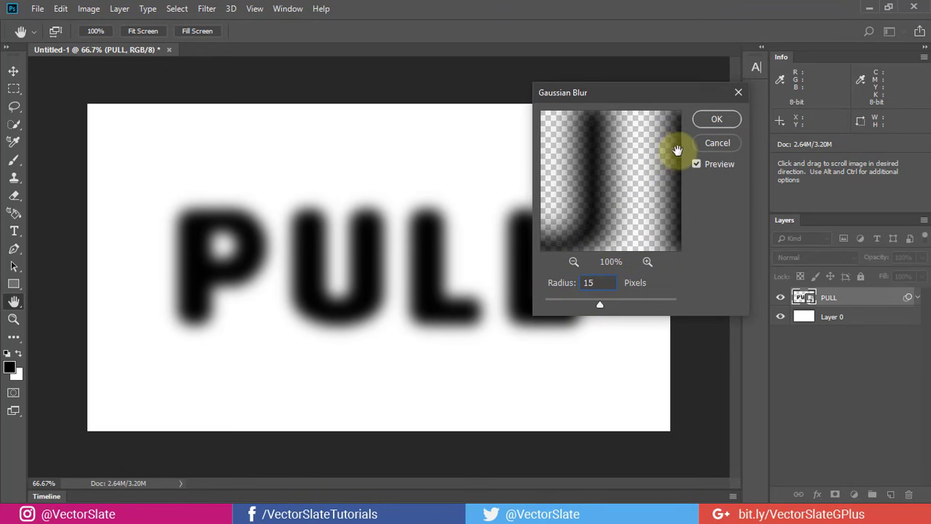
left_click(708, 121)
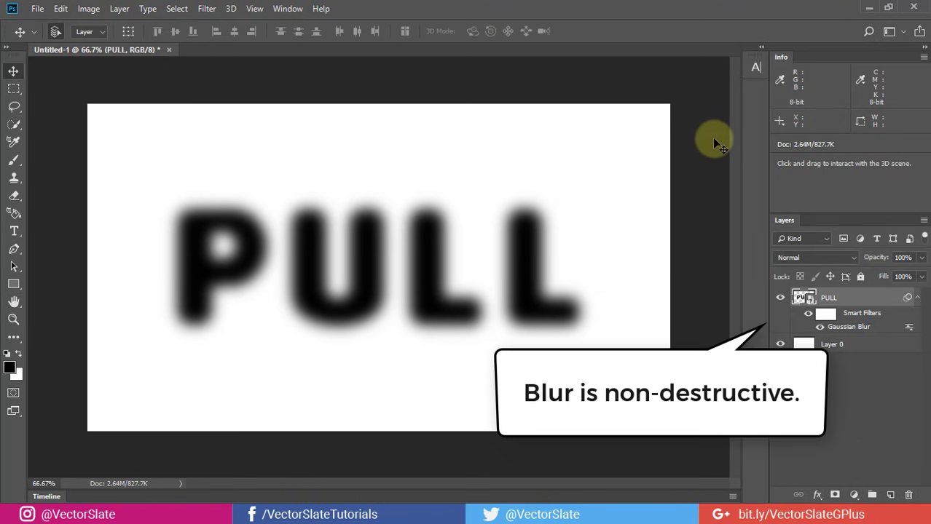
left_click(821, 328)
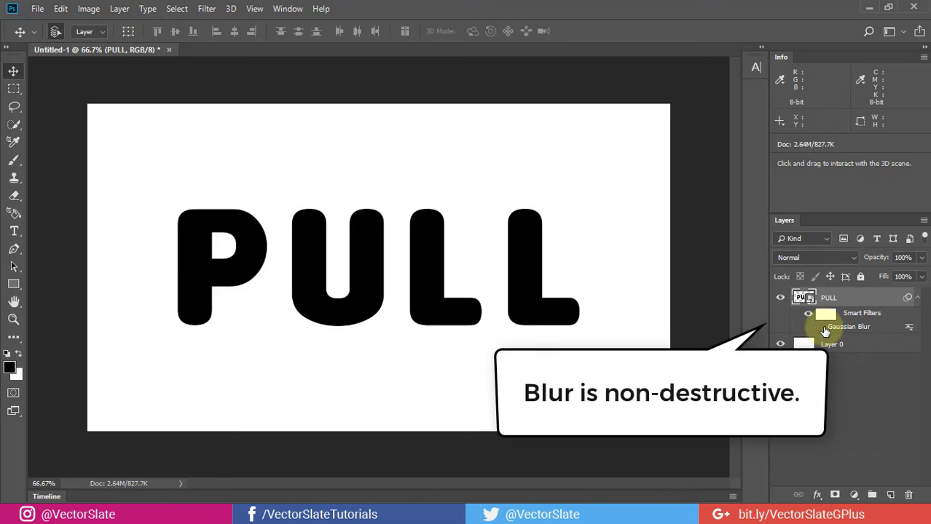
left_click(821, 328)
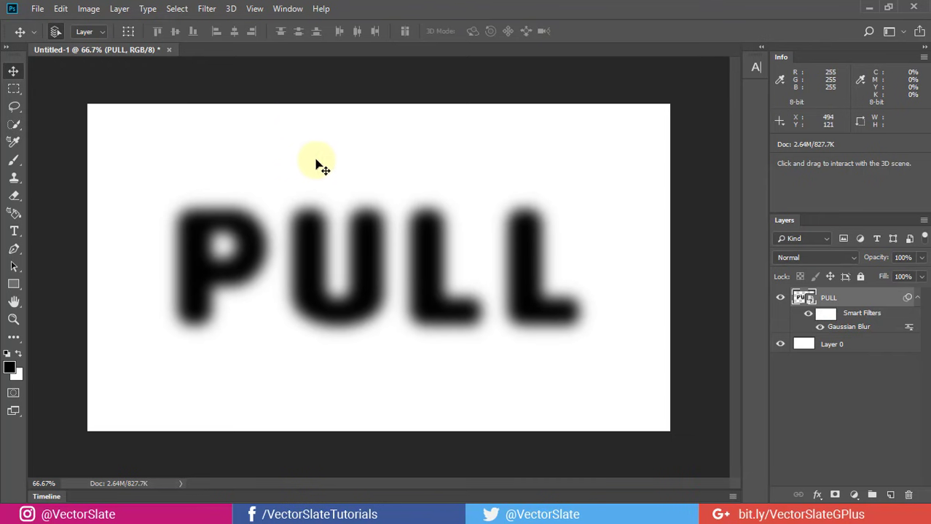
Step: Crop the canvas to about 1020 × 384 px, tightly framing the blurred PULL lettering
key("c")
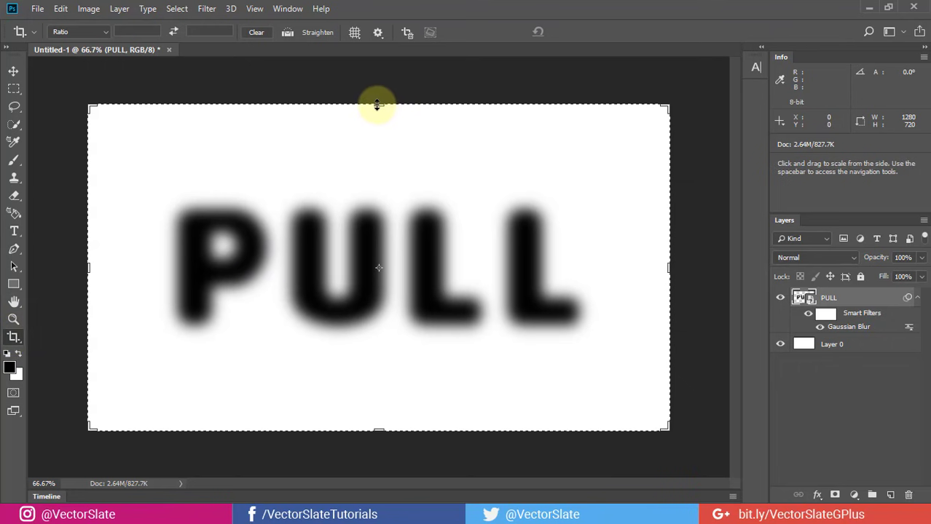
left_click_drag(377, 104, 364, 181)
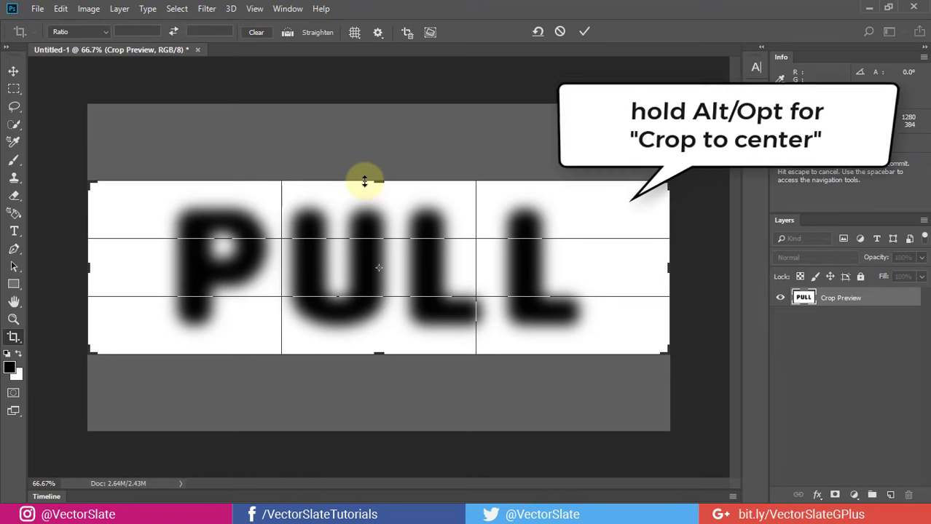
left_click_drag(666, 267, 606, 269)
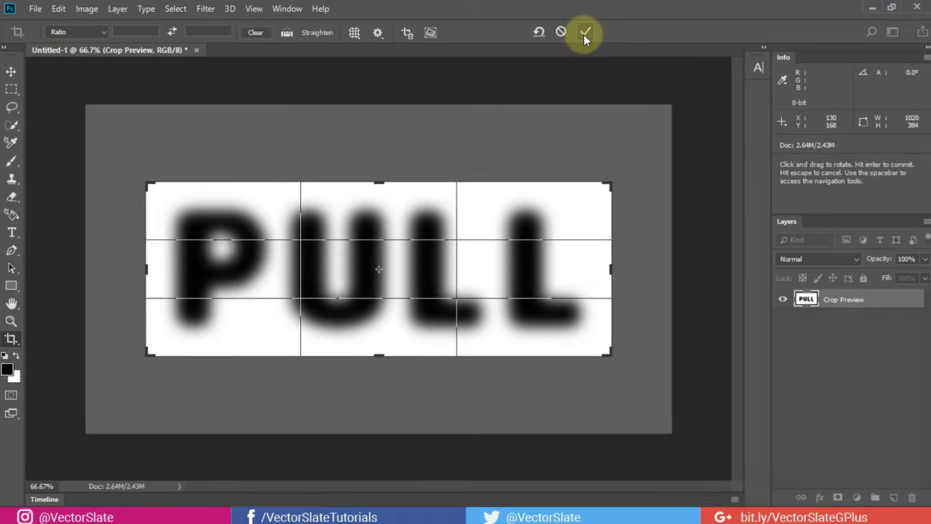
left_click(711, 52)
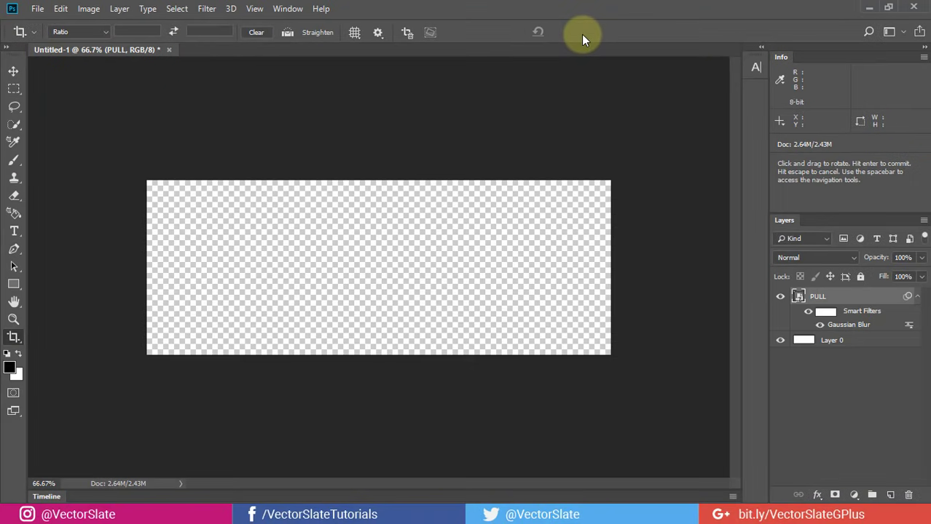
Step: Save as PSD, then launch Line Distorter Image Processor with X-Steps 8 and Y-Steps 10
left_click(37, 9)
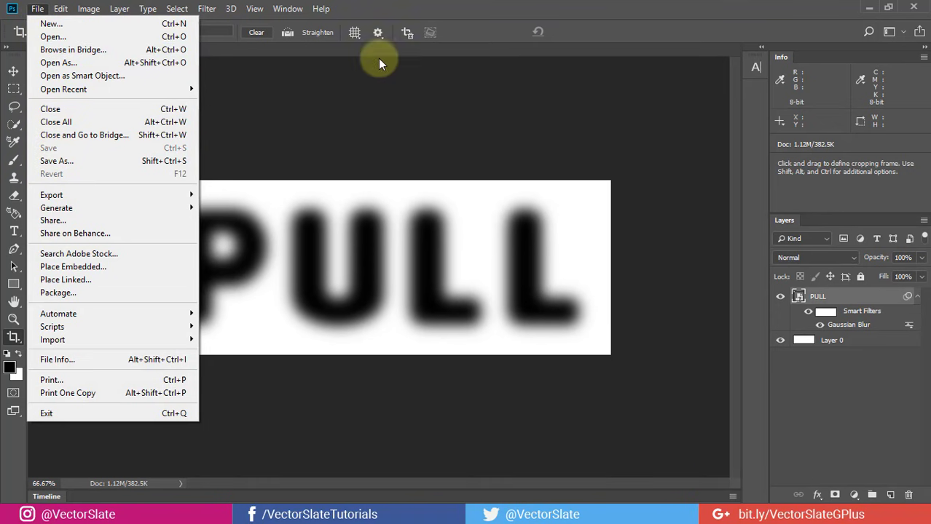
left_click(408, 6)
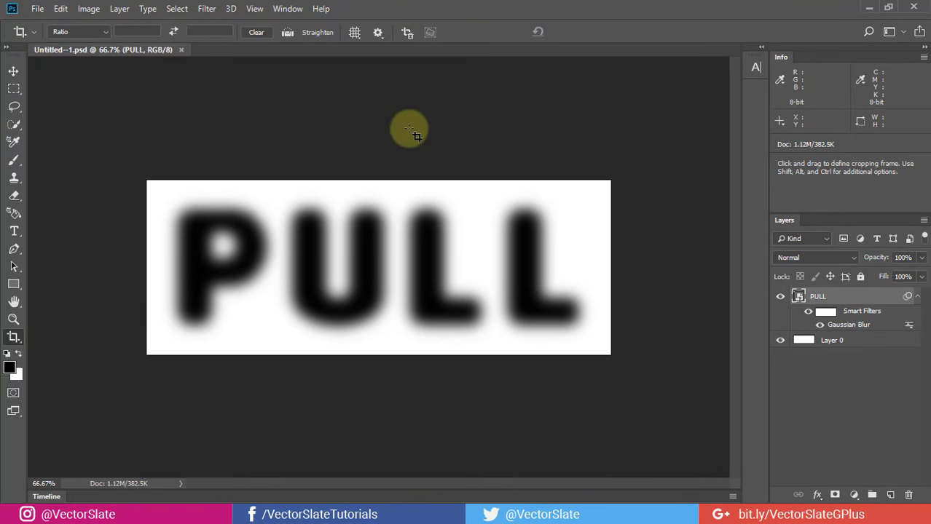
left_click(40, 9)
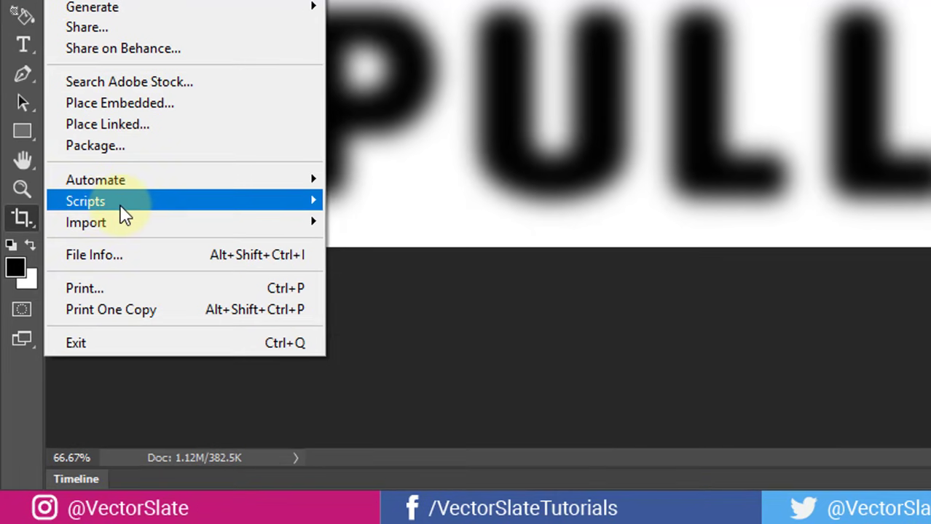
mouse_move(102, 203)
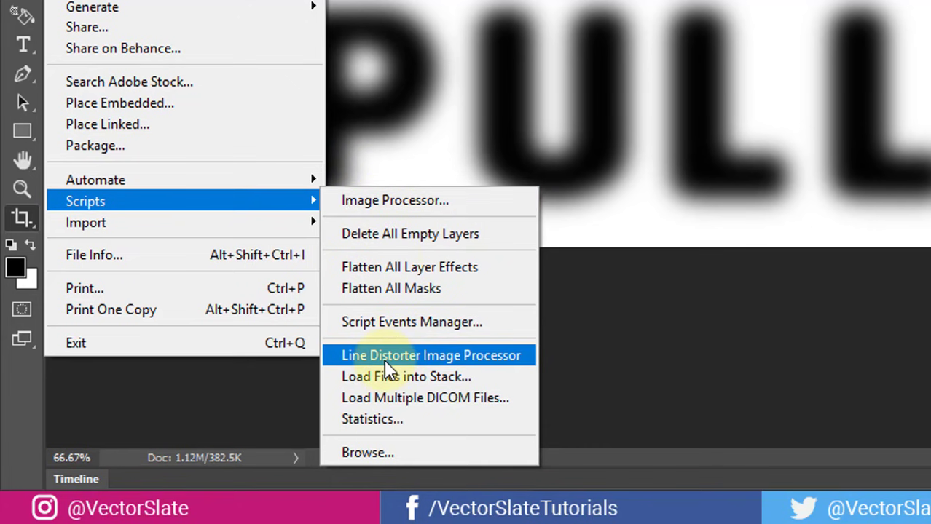
left_click(425, 357)
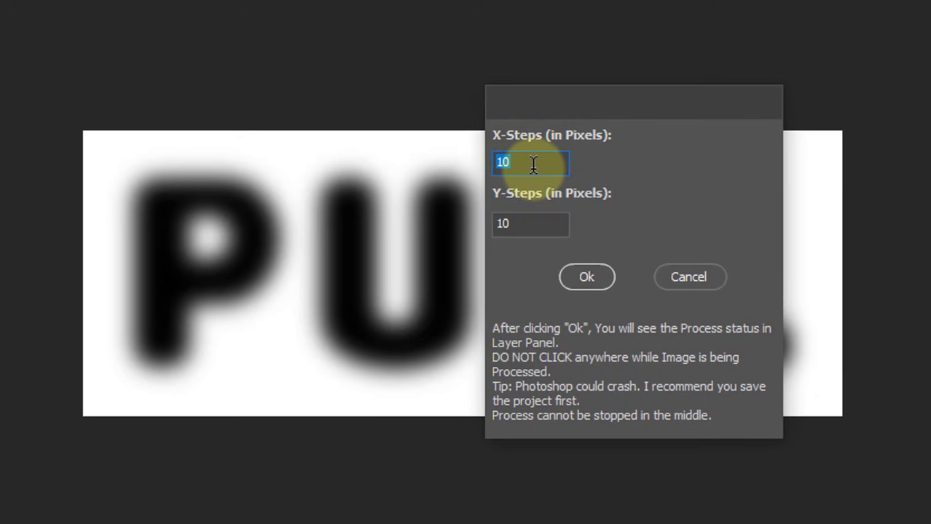
type("8")
left_click(538, 224)
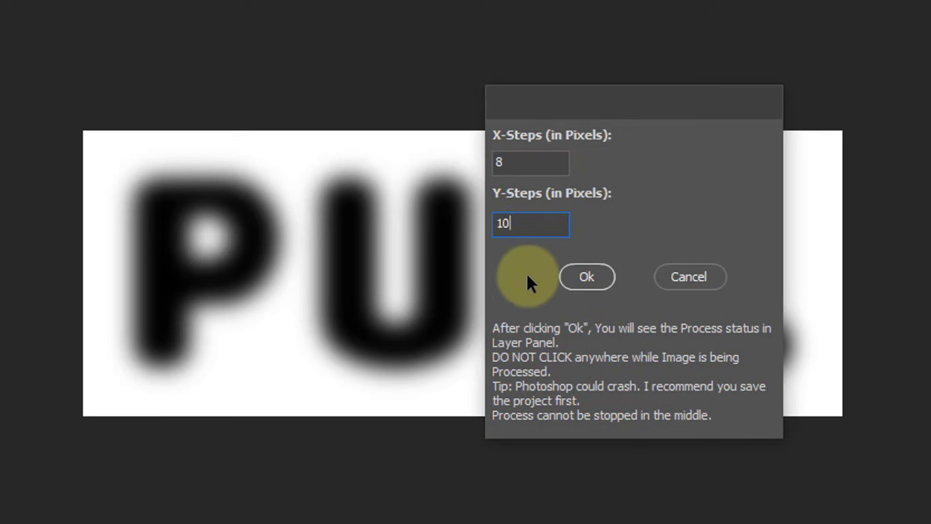
Step: Run the Line Distorter with 8 px and 10 px steps, filling the Progress group
left_click(518, 300)
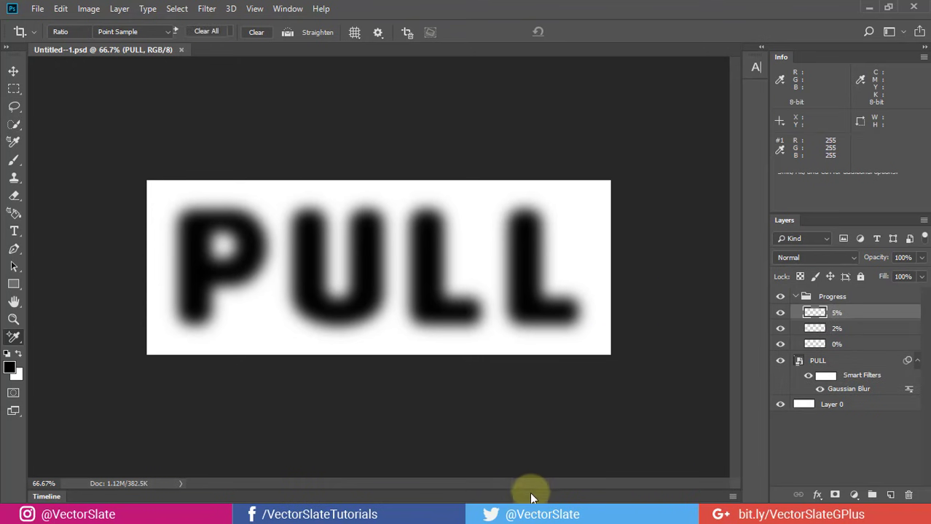
Step: Move the Chrome window aside and close it while the distortion progresses to 99%
key("alt+Tab")
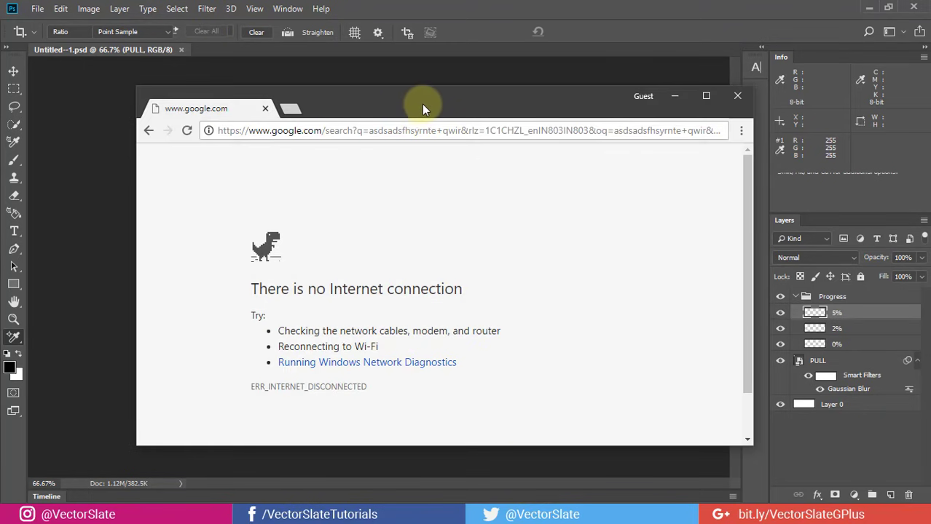
left_click_drag(422, 103, 504, 255)
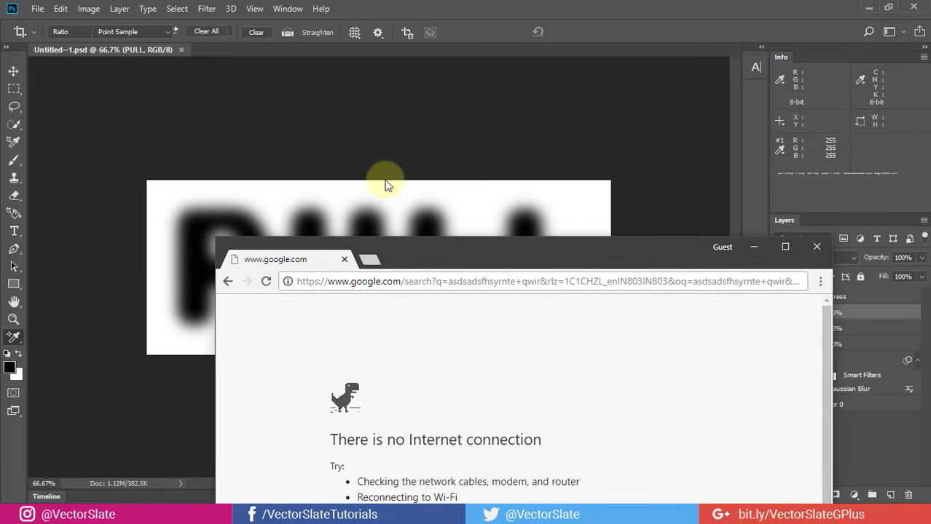
left_click(421, 203)
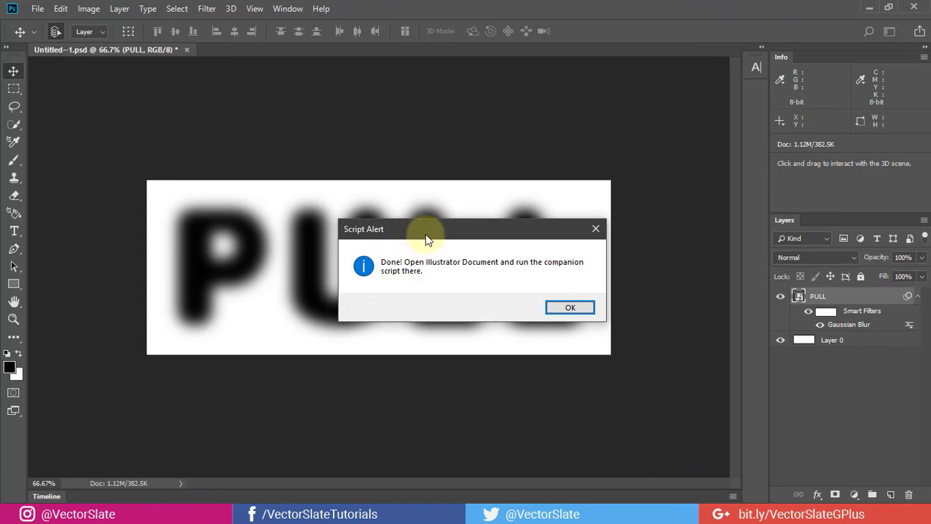
Step: Move the Script Alert aside, confirm it with OK, and deselect the PULL layer
left_click_drag(476, 221, 420, 81)
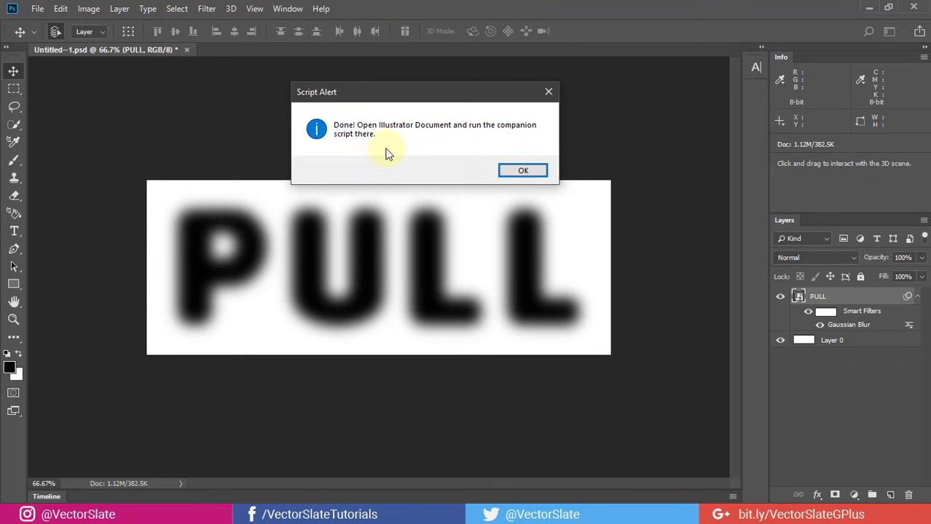
left_click(522, 171)
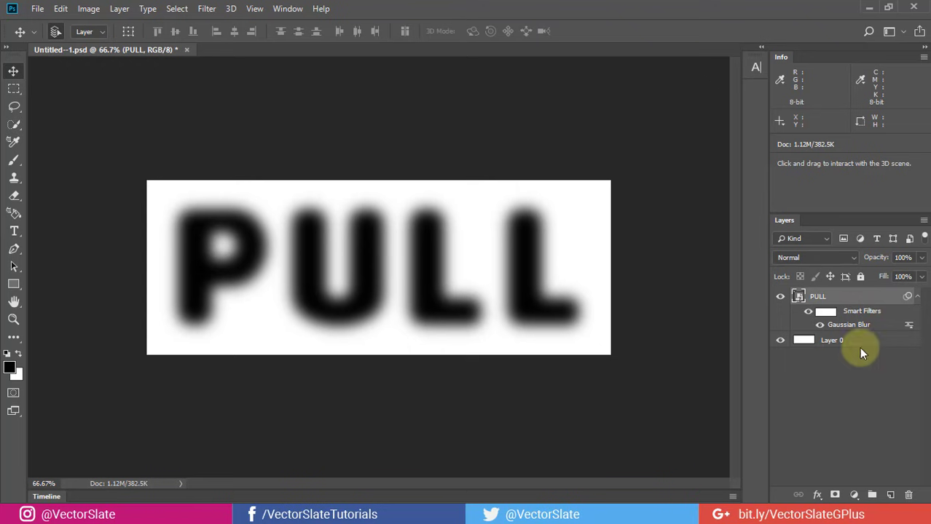
left_click(826, 373)
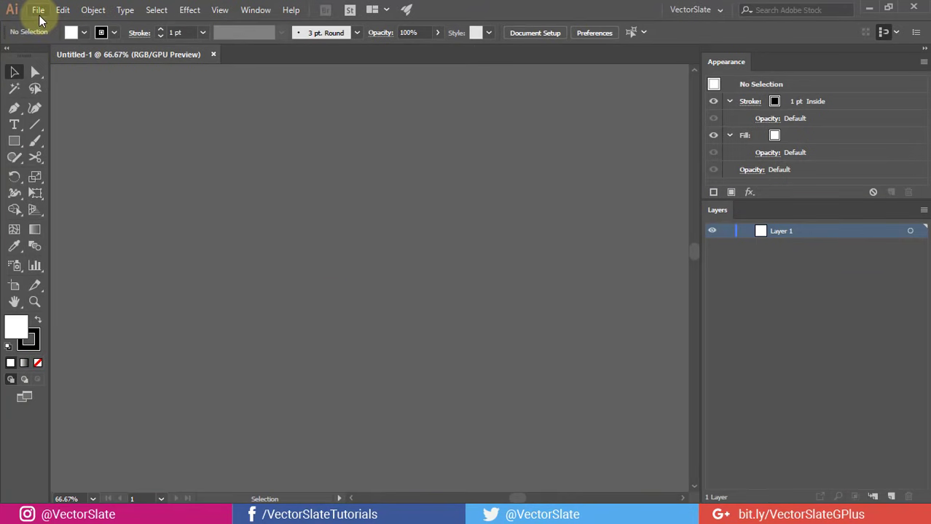
Step: Create a new Illustrator document from the recent 1280 x 720 px preset
left_click(36, 10)
left_click(55, 27)
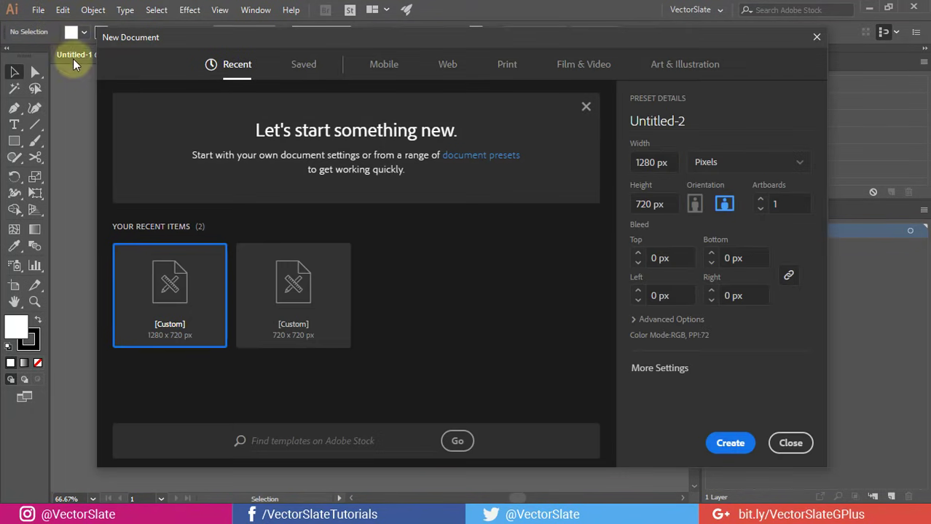
double_click(175, 291)
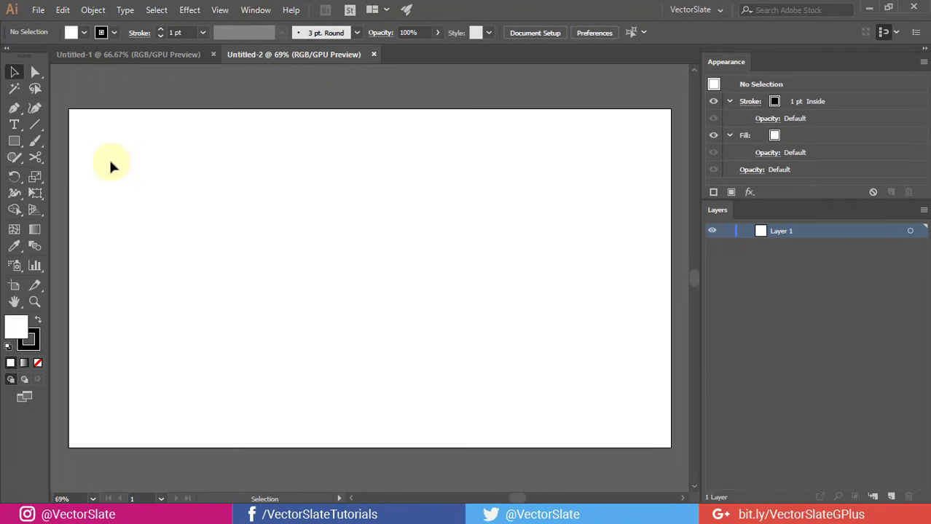
Step: Run the Line Distorter script with Height 0.7 and Angle 110 to generate the wavy-line artwork
left_click(37, 9)
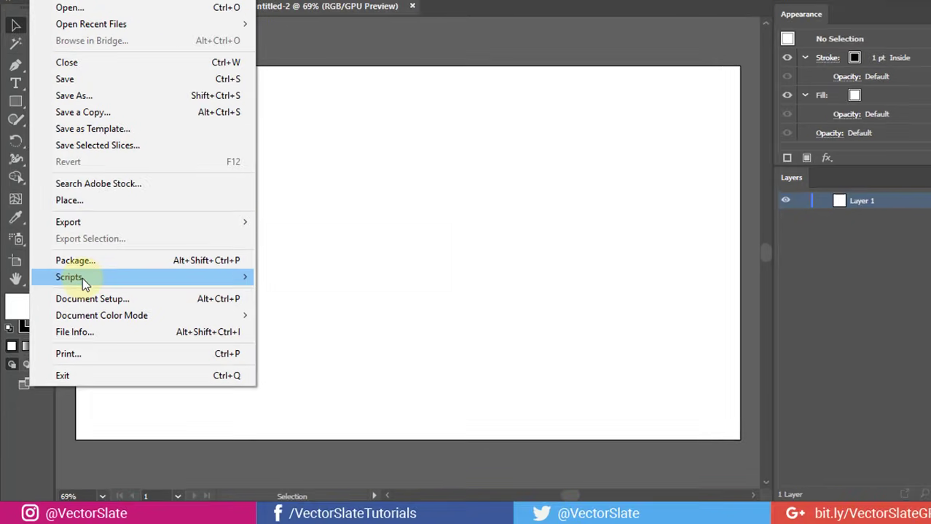
mouse_move(72, 301)
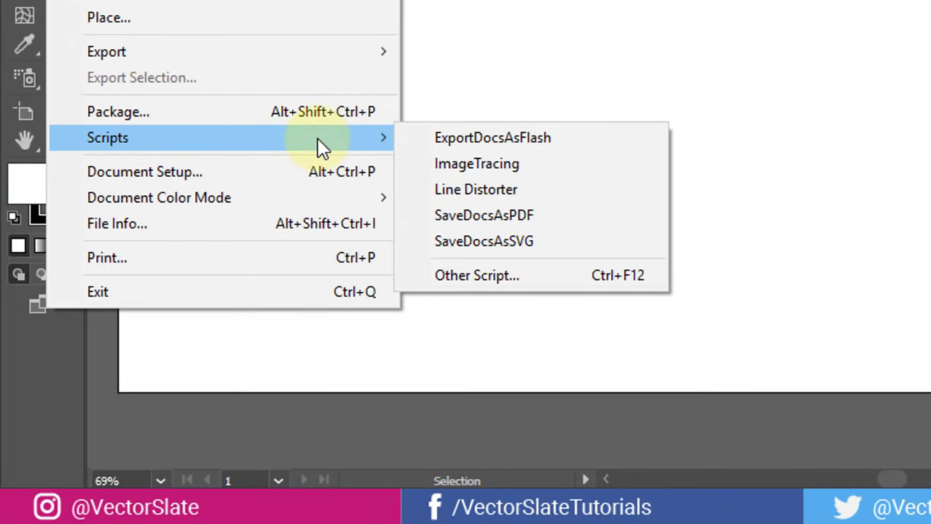
left_click(487, 192)
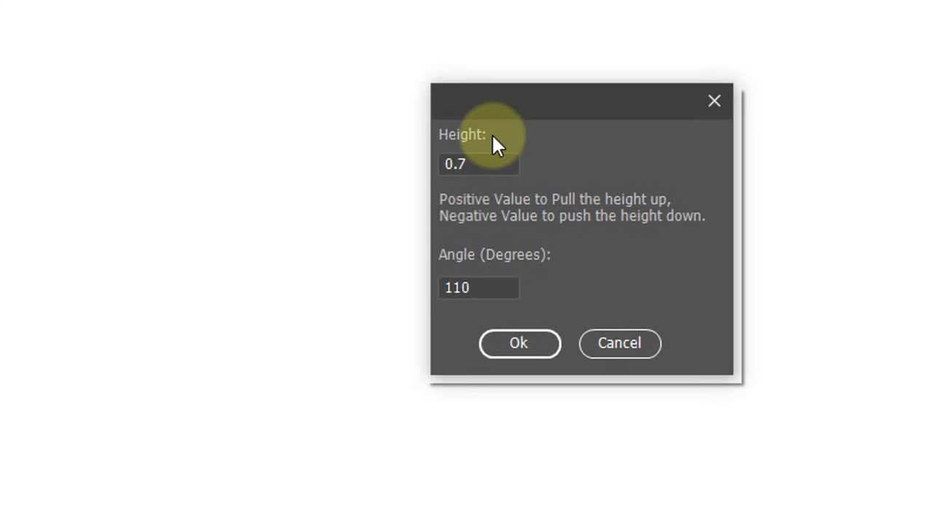
left_click(494, 163)
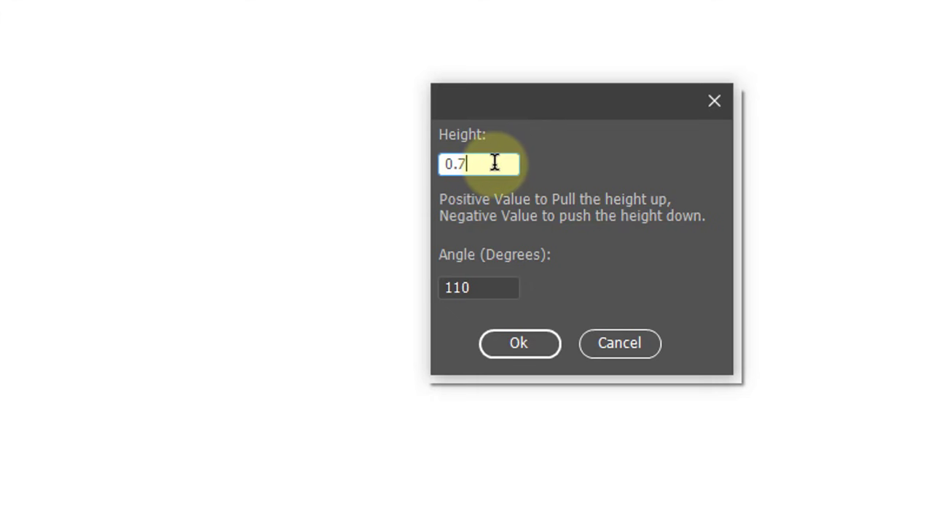
left_click(486, 286)
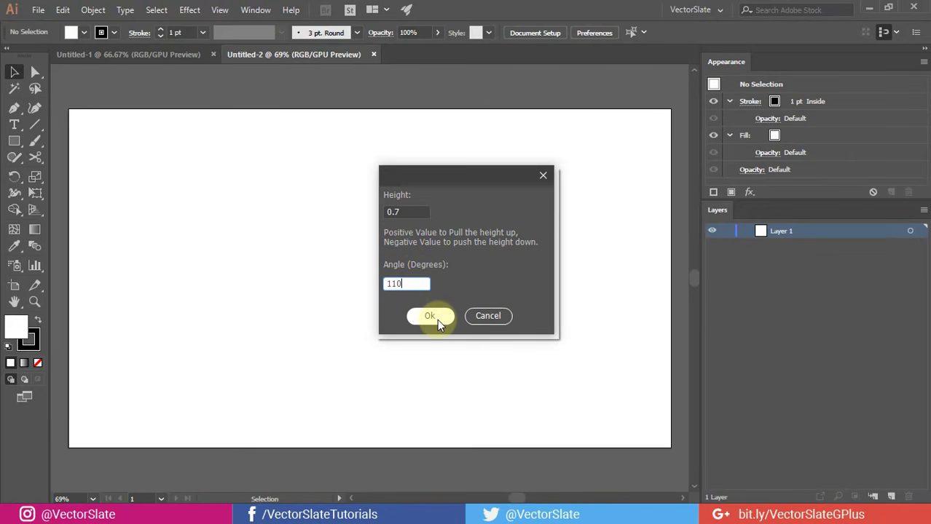
left_click(431, 318)
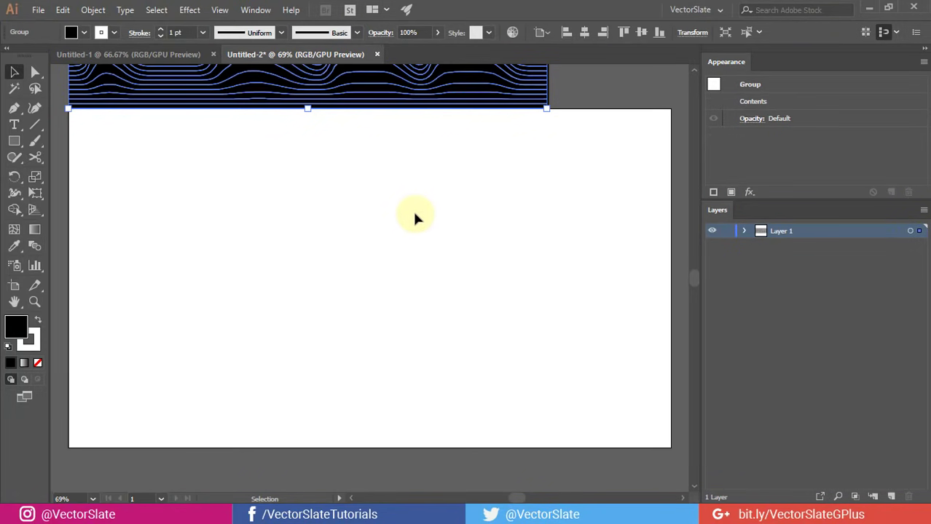
Step: Centre the PULL wave group in view and zoom to 200% with Direct Selection active
scroll(392, 209, "up", 5)
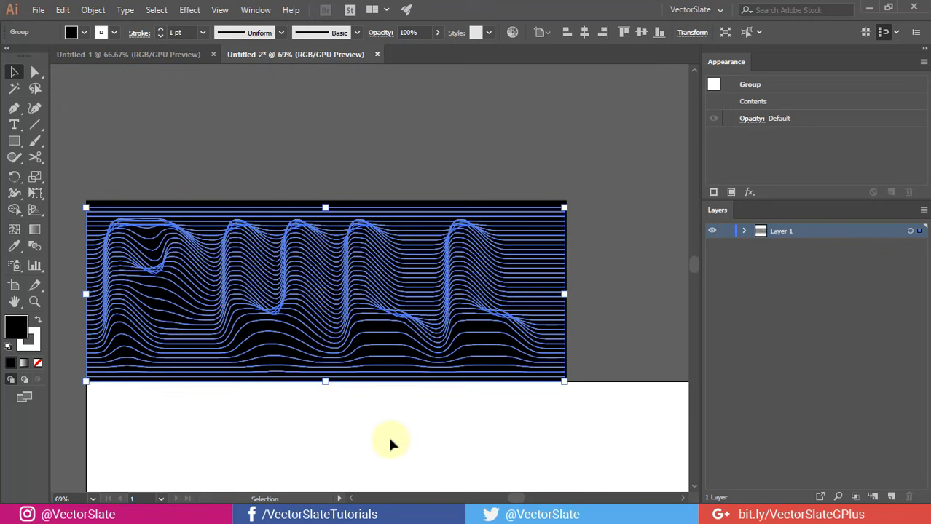
left_click_drag(365, 416, 447, 423)
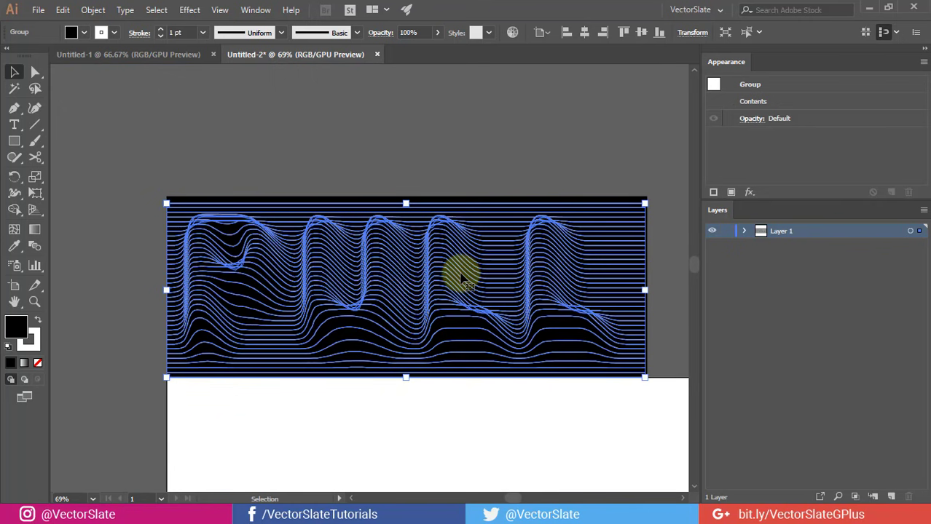
key("a")
scroll(198, 253, "up", 3)
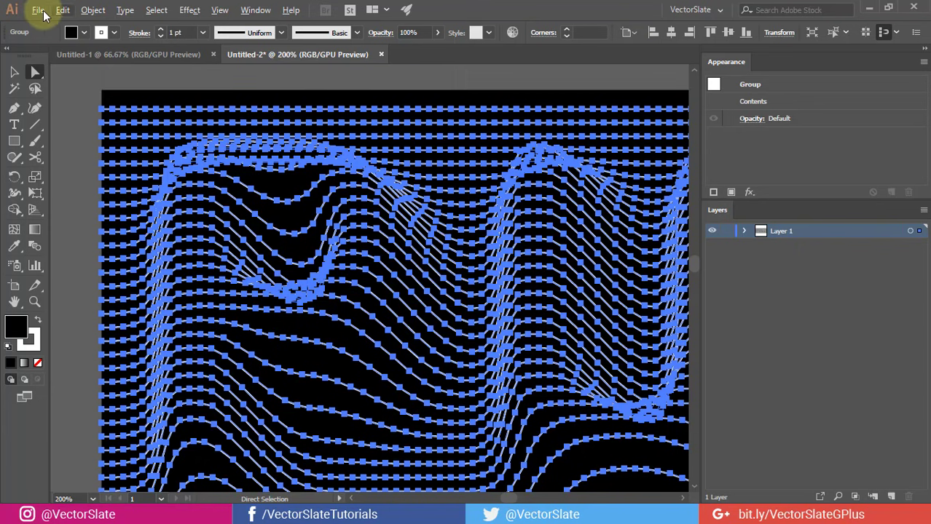
left_click(91, 11)
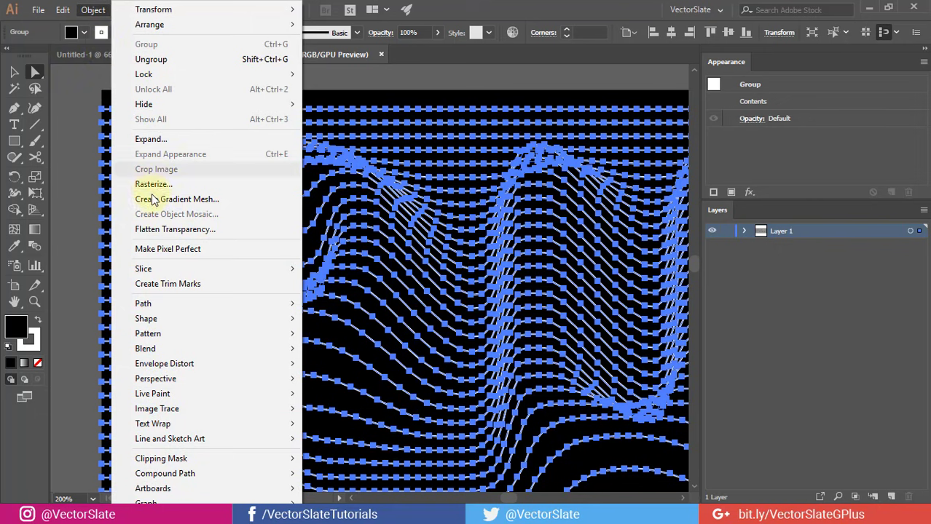
Step: Set up Simplify on the wave lines with Straight Lines checked and a 1° Angle Threshold
mouse_move(161, 306)
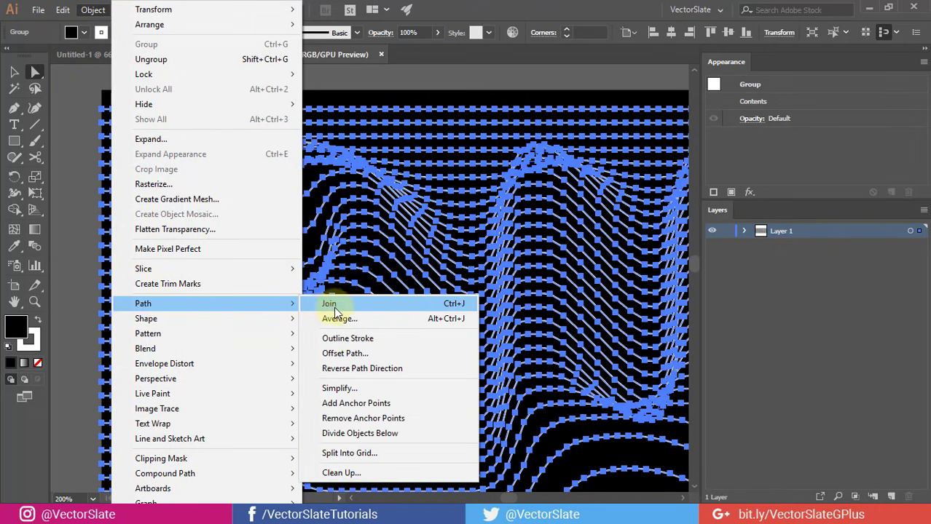
left_click(343, 389)
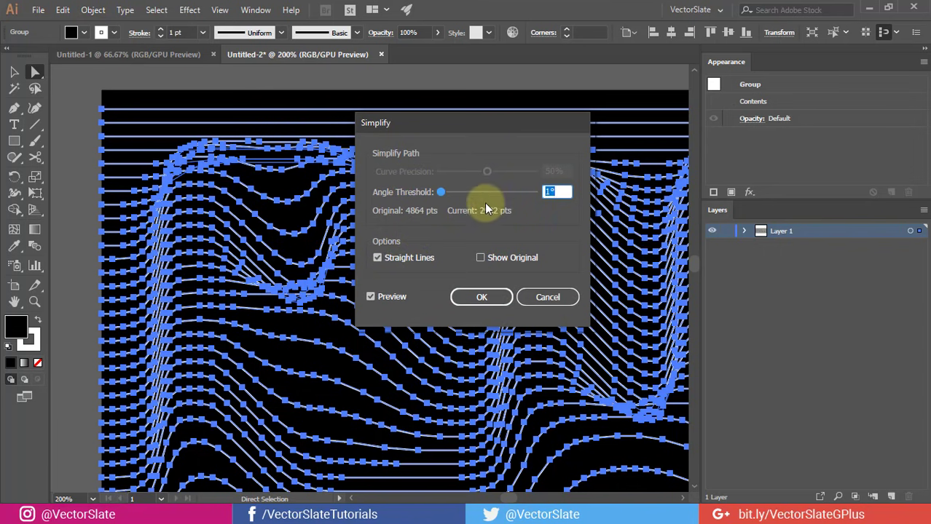
left_click(402, 257)
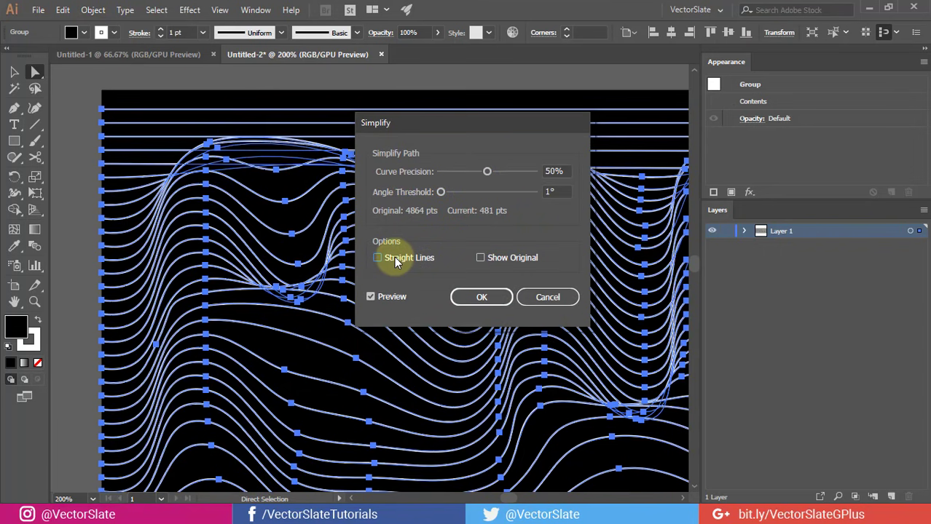
left_click(409, 257)
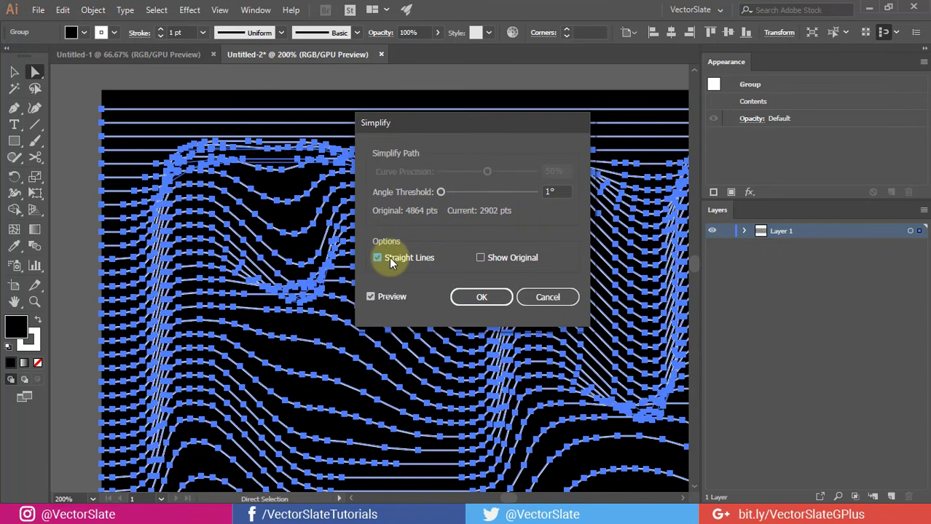
left_click(557, 191)
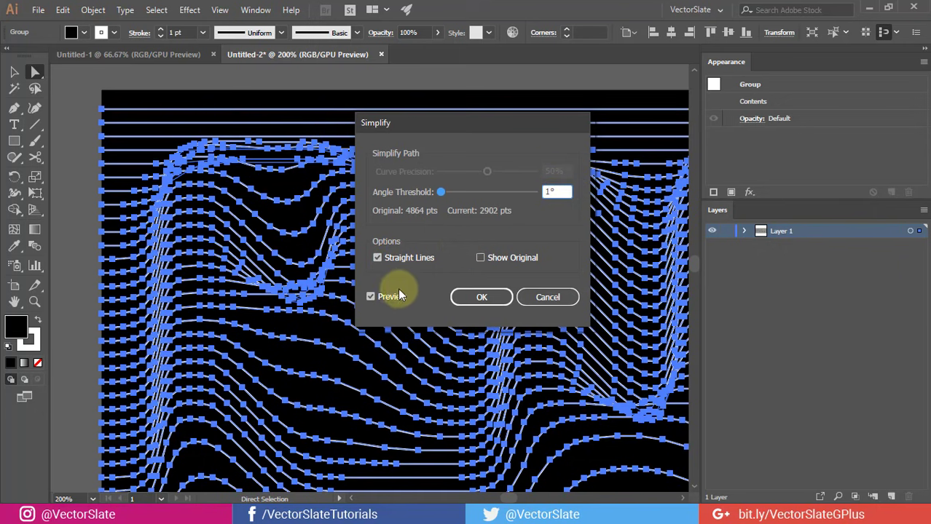
Step: Compare the simplified preview with the original, then apply it, reducing 4864 points to 2902
left_click(382, 298)
left_click(381, 298)
left_click(381, 298)
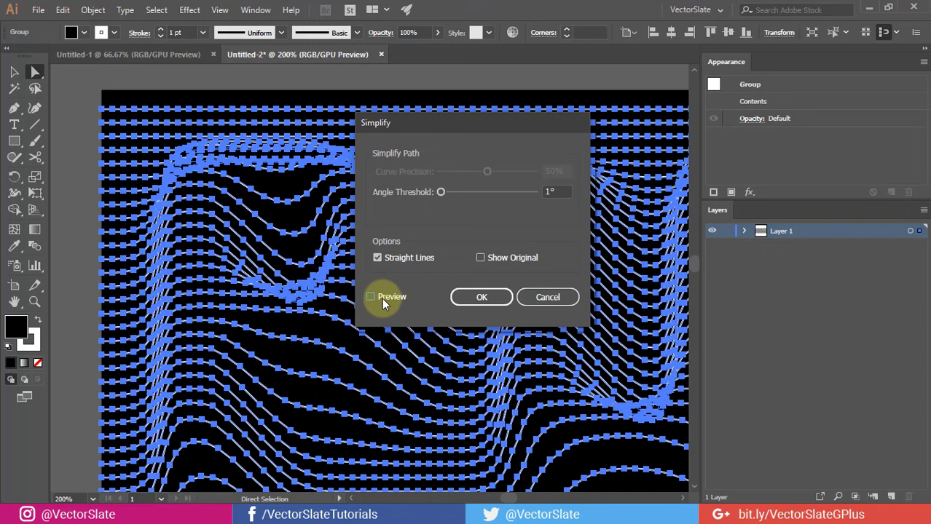
left_click(381, 297)
left_click(382, 298)
left_click(382, 298)
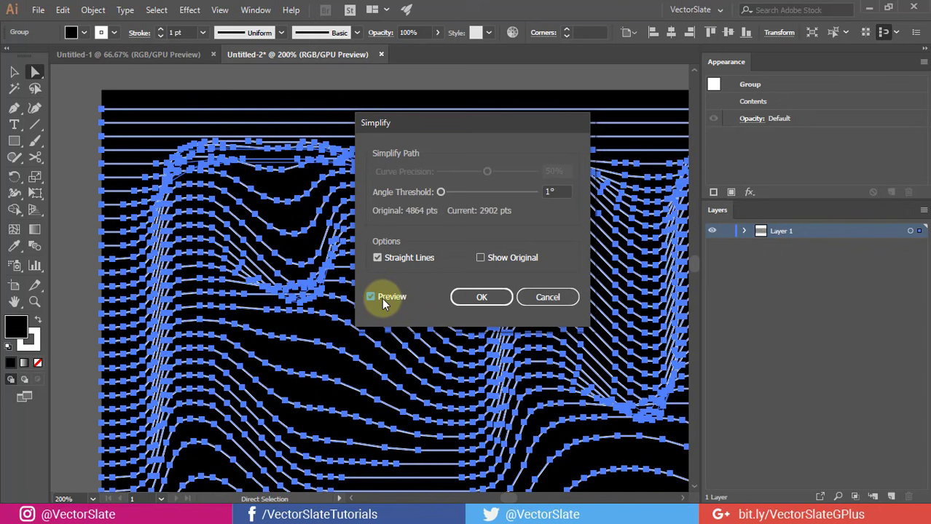
left_click(473, 299)
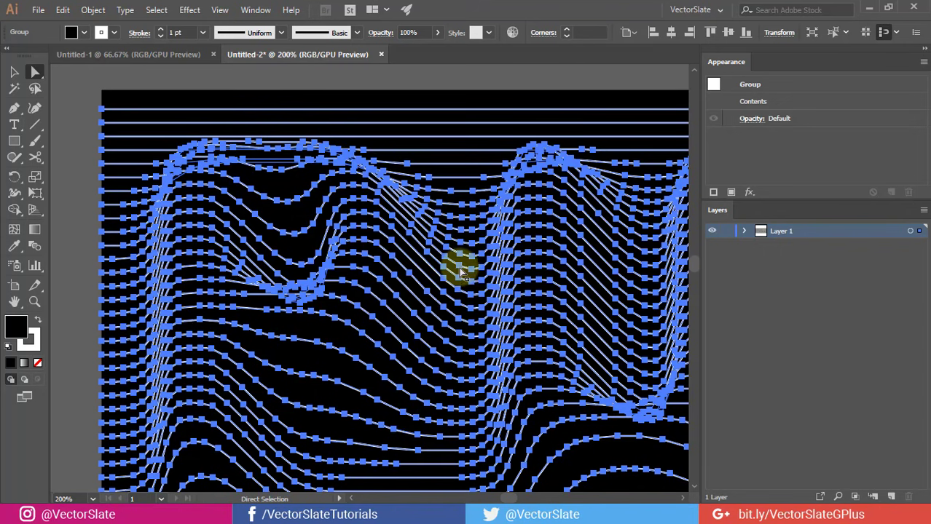
scroll(473, 263, "down", 3)
Step: Zoom out and stretch the wave group wider across the artboard
left_click_drag(473, 264, 402, 239)
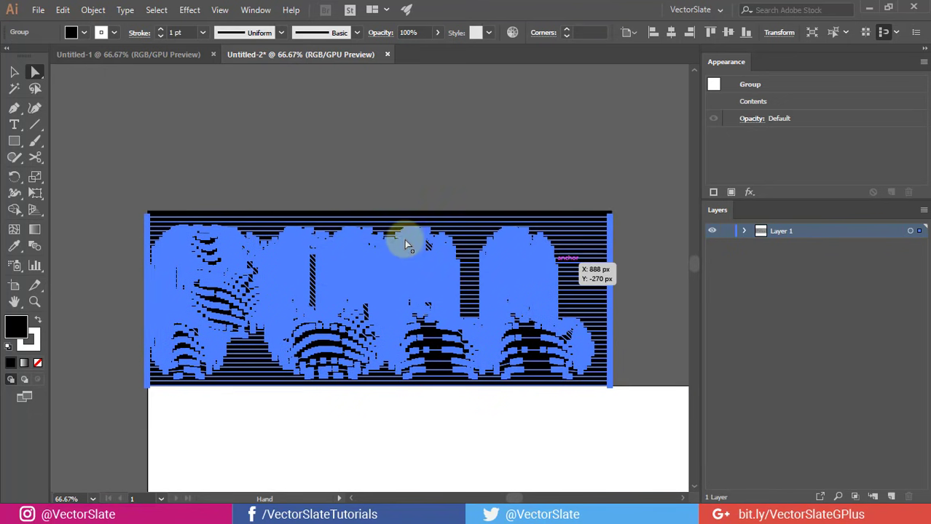
left_click(432, 167)
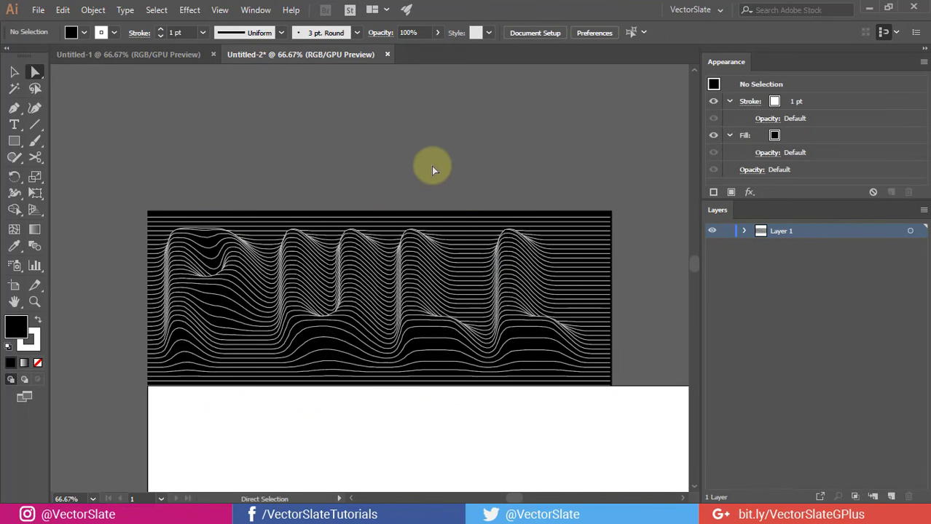
key("ctrl+minus")
key("v")
left_click(367, 166)
left_click_drag(368, 166, 424, 271)
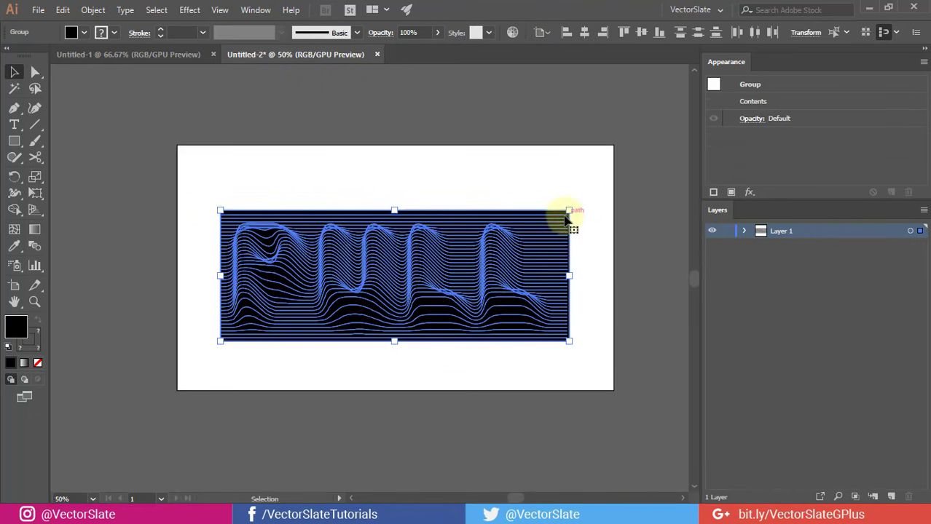
left_click_drag(566, 209, 608, 195)
Step: Align the anchor points along the artwork's right edge flush
key("a")
left_click(625, 207)
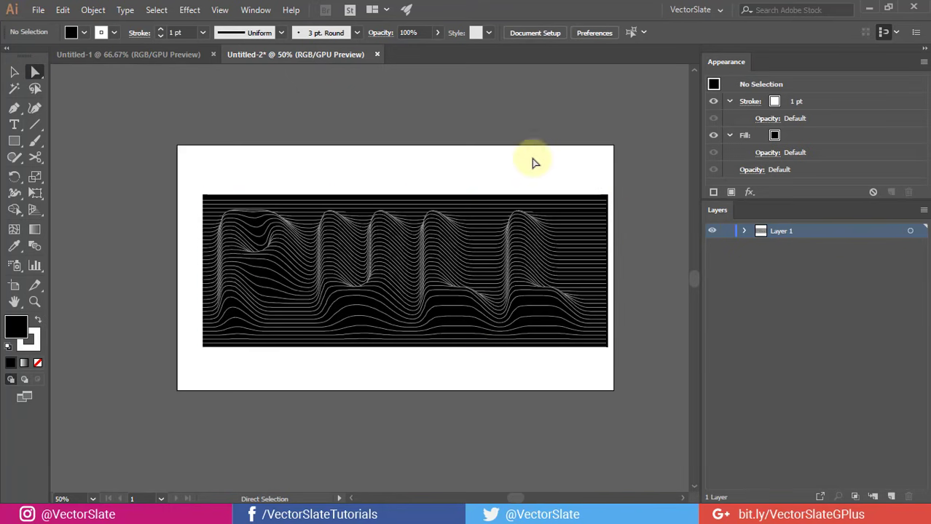
left_click_drag(635, 167, 598, 368)
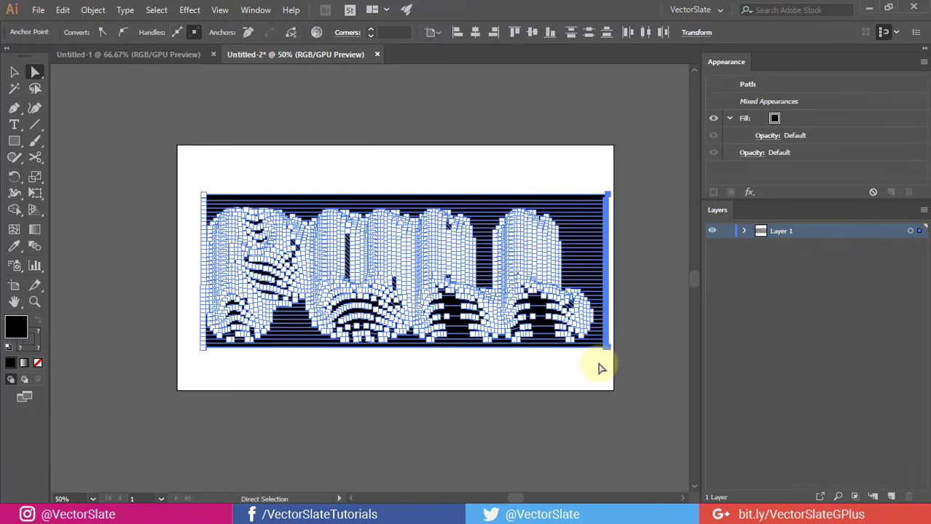
scroll(637, 270, "up", 1)
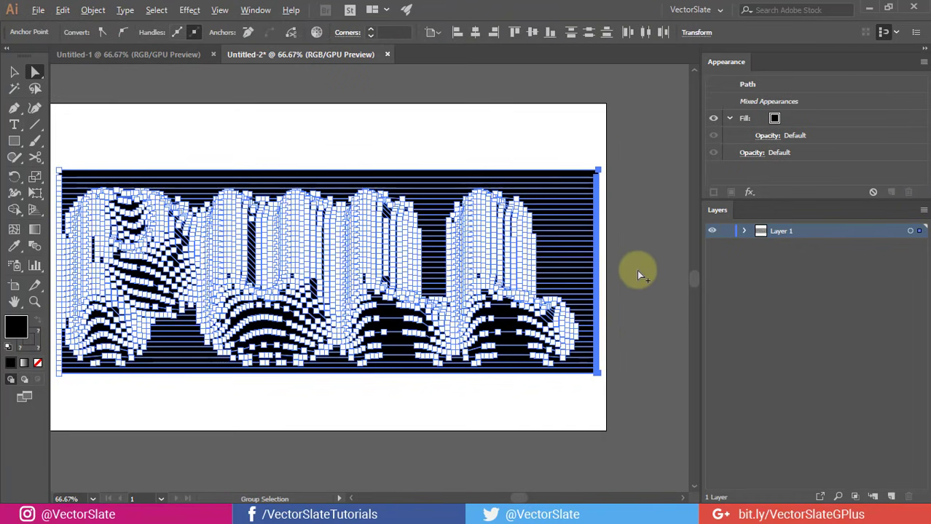
left_click(501, 32)
Step: Align the left-end anchors of all lines into one straight column
scroll(508, 232, "up", 2)
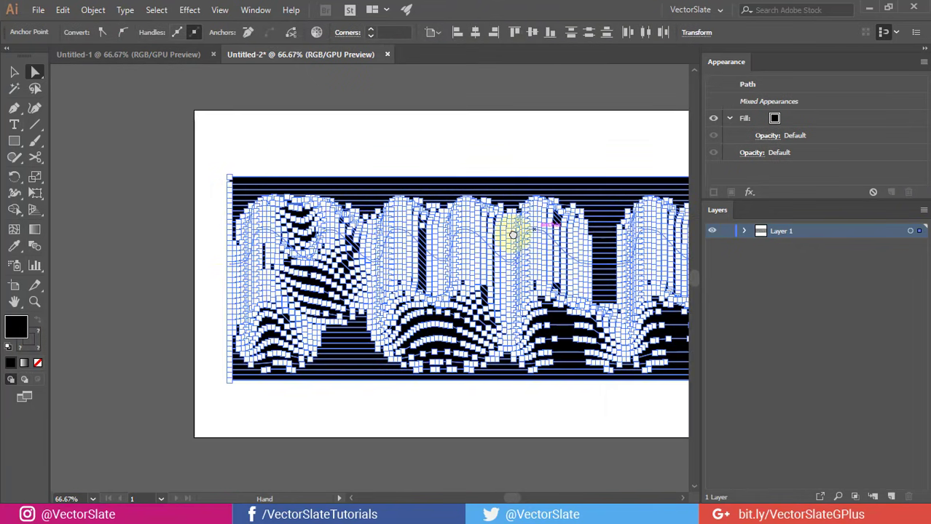
scroll(353, 188, "down", 1)
left_click_drag(314, 103, 333, 462)
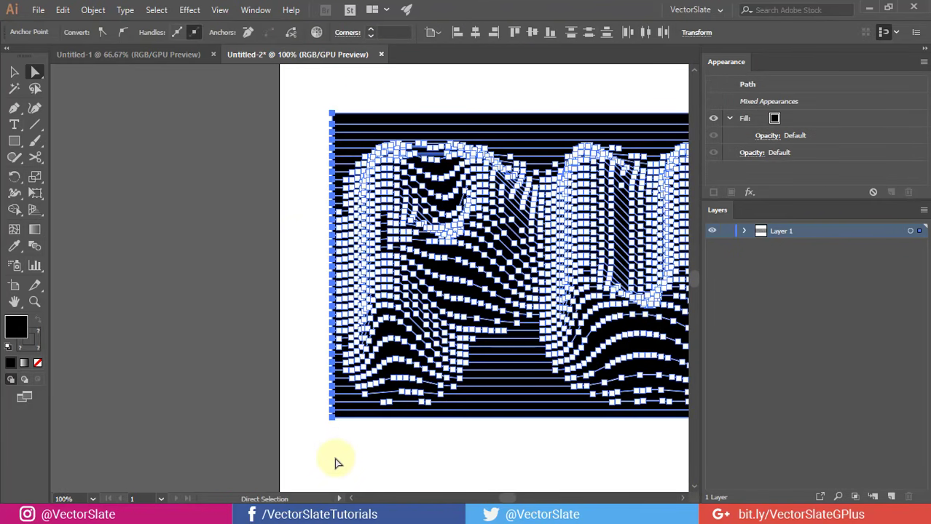
left_click(456, 32)
Step: Deselect the aligned anchors and select the top line group
left_click(213, 196)
scroll(358, 234, "down", 1)
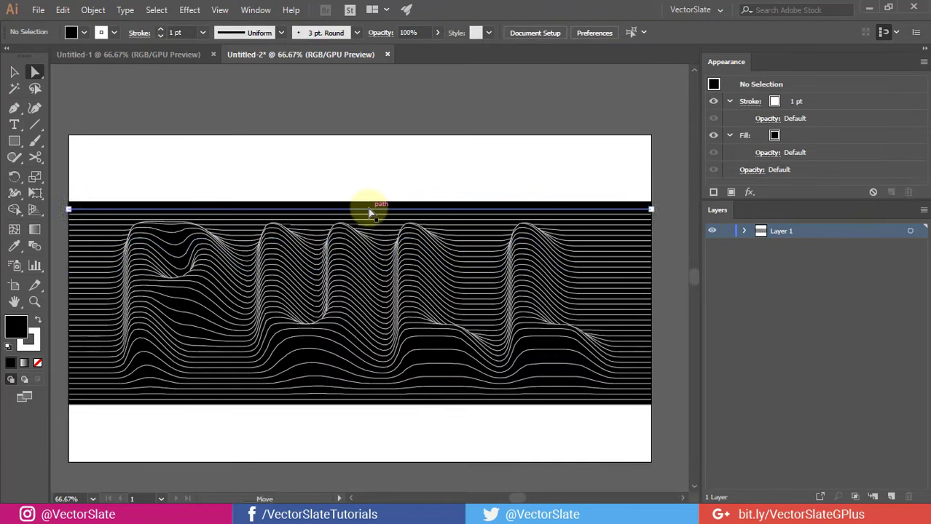
left_click(366, 208)
scroll(364, 206, "up", 2)
scroll(364, 206, "down", 1)
scroll(372, 98, "down", 1)
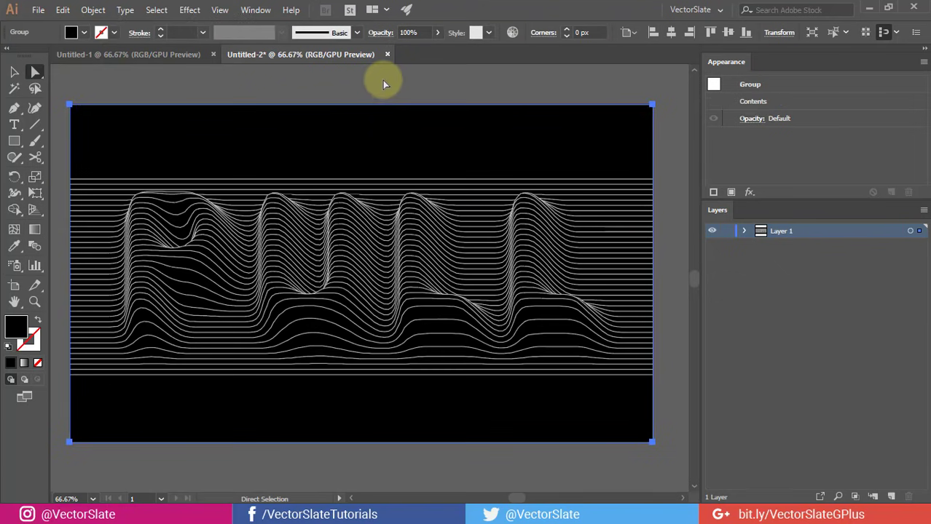
Step: Isolate the wave group and add line copies above and below, repeating the duplicate with Ctrl+D
left_click(383, 80)
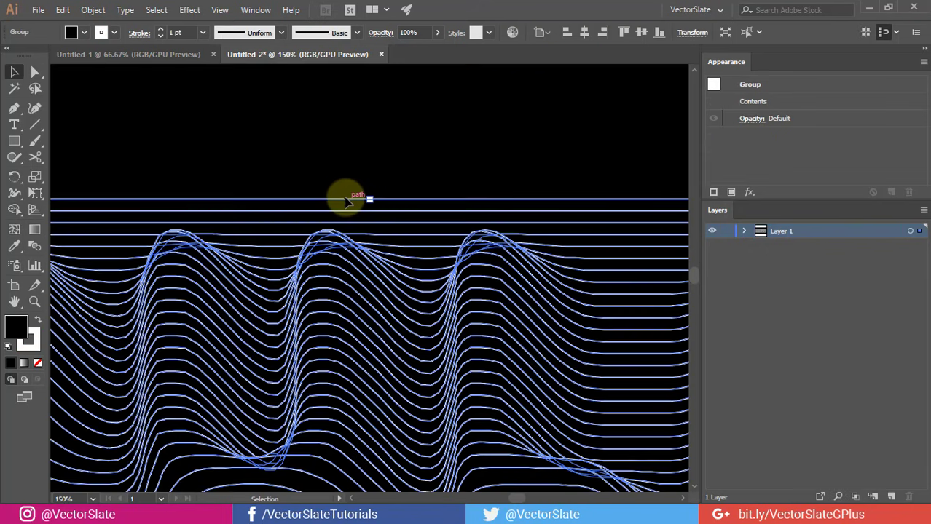
right_click(343, 197)
left_click(395, 297)
left_click_drag(348, 206, 366, 193)
scroll(366, 209, "up", 2)
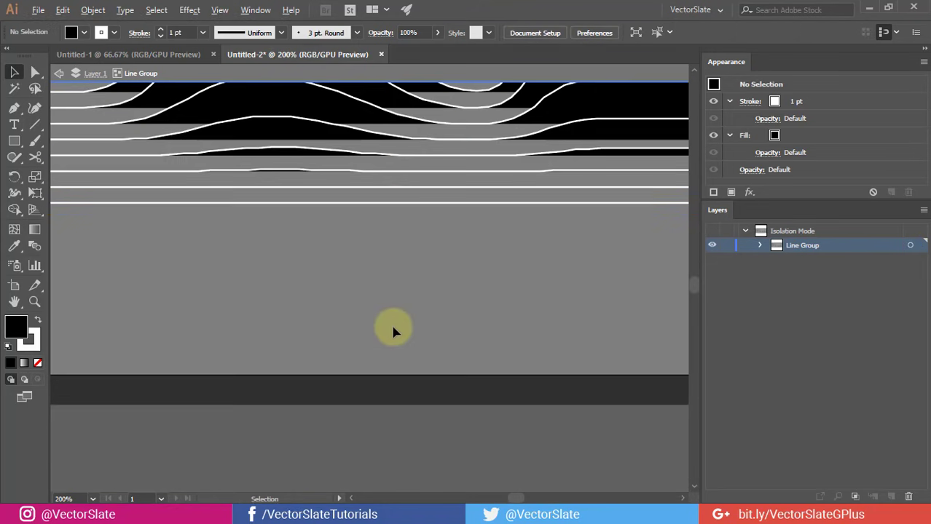
left_click_drag(394, 203, 395, 220)
key("ctrl+d")
key("ctrl+d")
key("ctrl+d")
key("ctrl+d")
key("ctrl+d")
key("ctrl+d")
key("ctrl+d")
key("ctrl+d")
key("ctrl+minus")
key("ctrl+minus")
key("ctrl+minus")
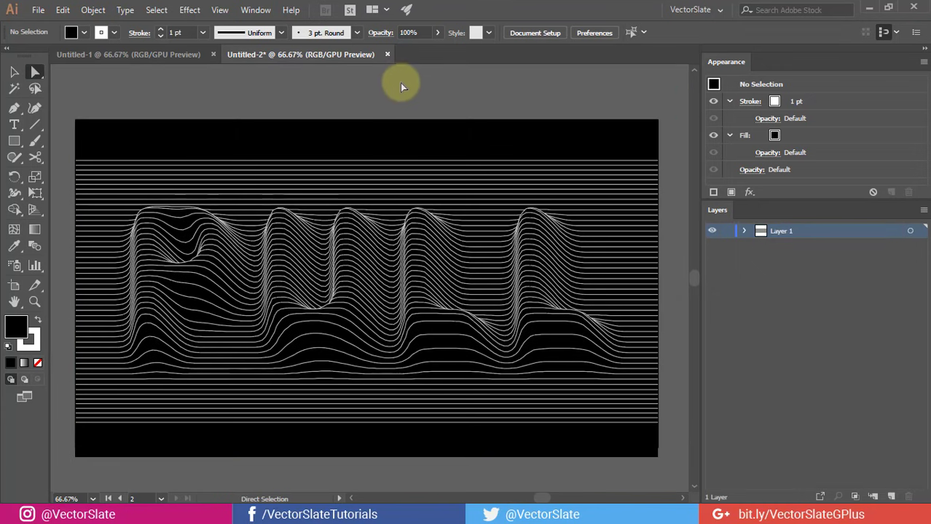
left_click(401, 208)
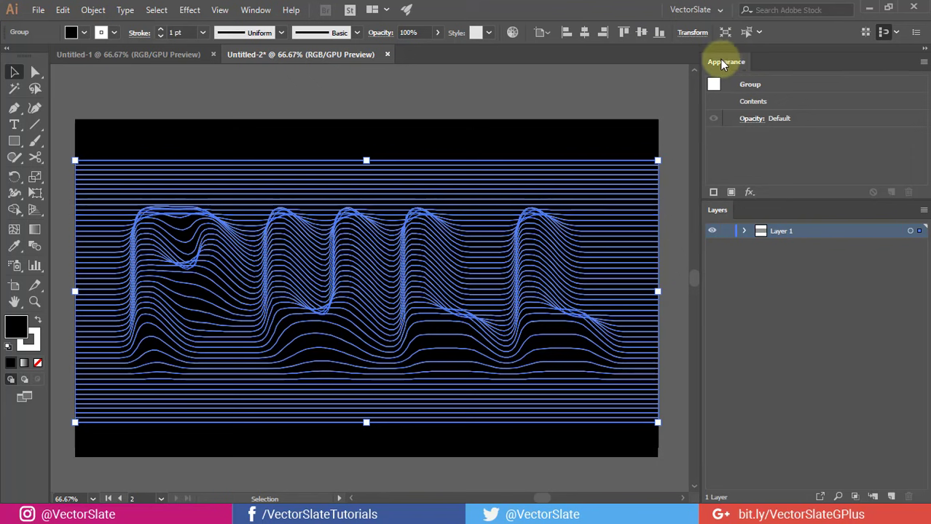
Step: Give the group's line contents a black 1.7 pt stroke
left_click(748, 106)
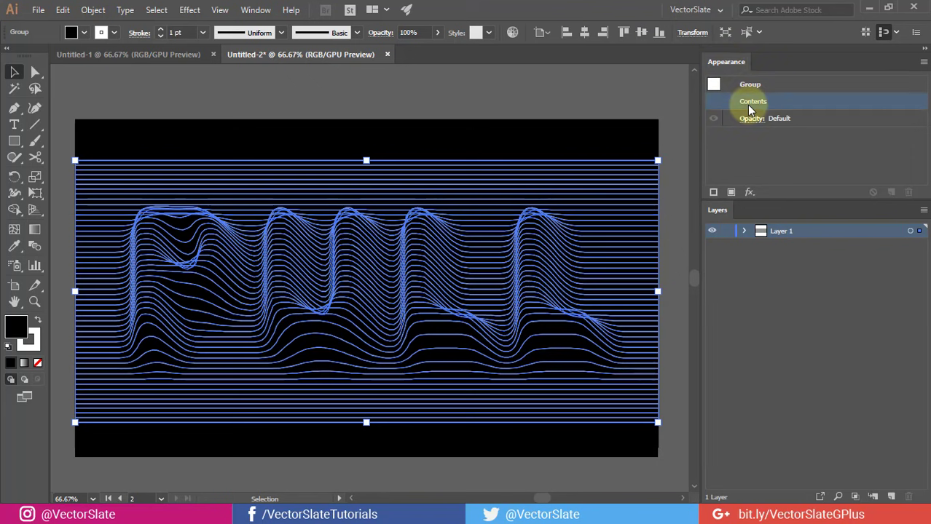
double_click(749, 103)
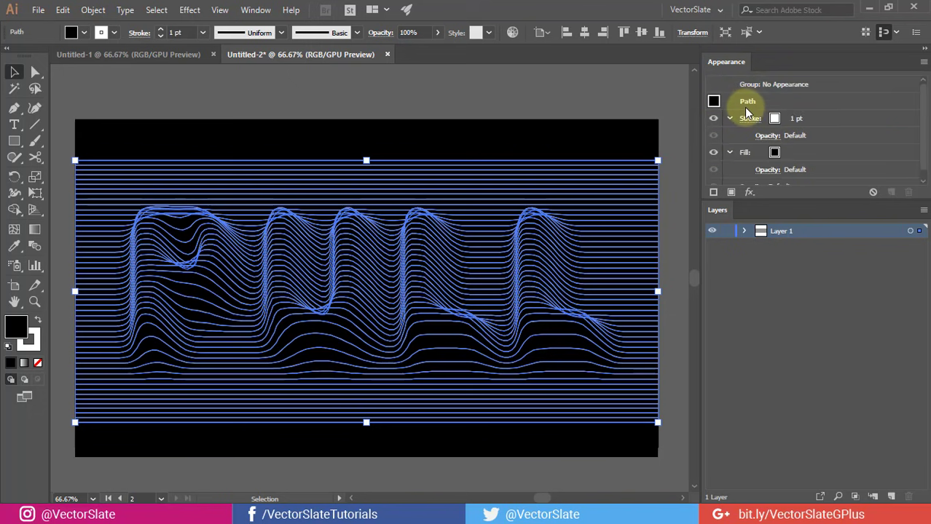
left_click(818, 119)
left_click(780, 102)
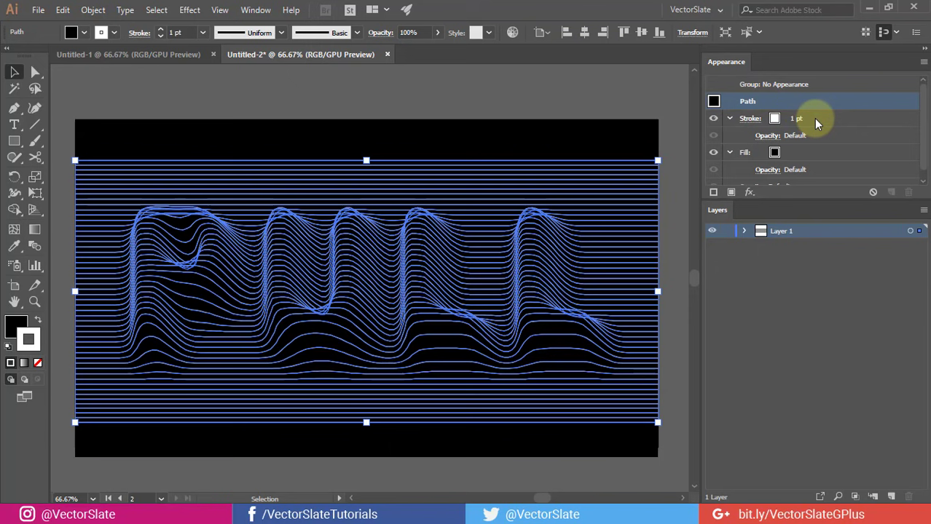
left_click(813, 118)
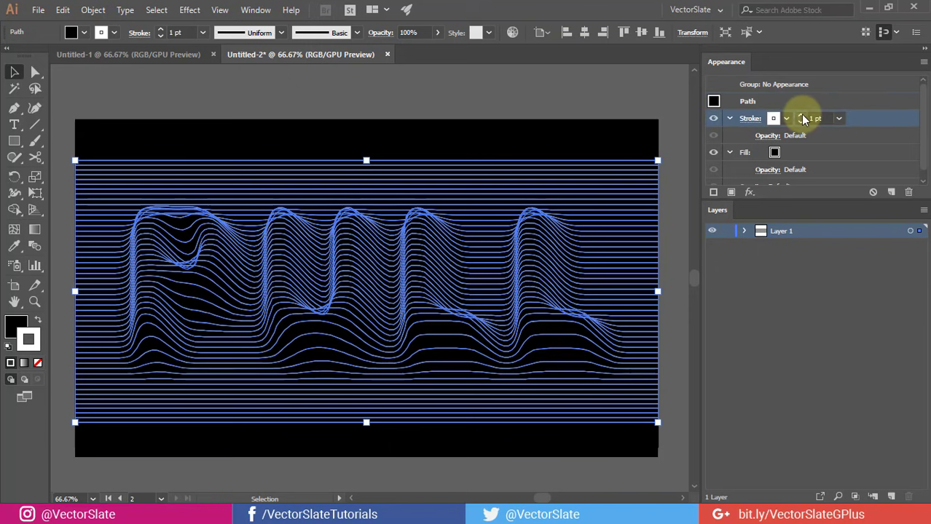
left_click(802, 116)
left_click(802, 116)
left_click(802, 116)
left_click(802, 115)
left_click(802, 116)
left_click(802, 117)
left_click(802, 117)
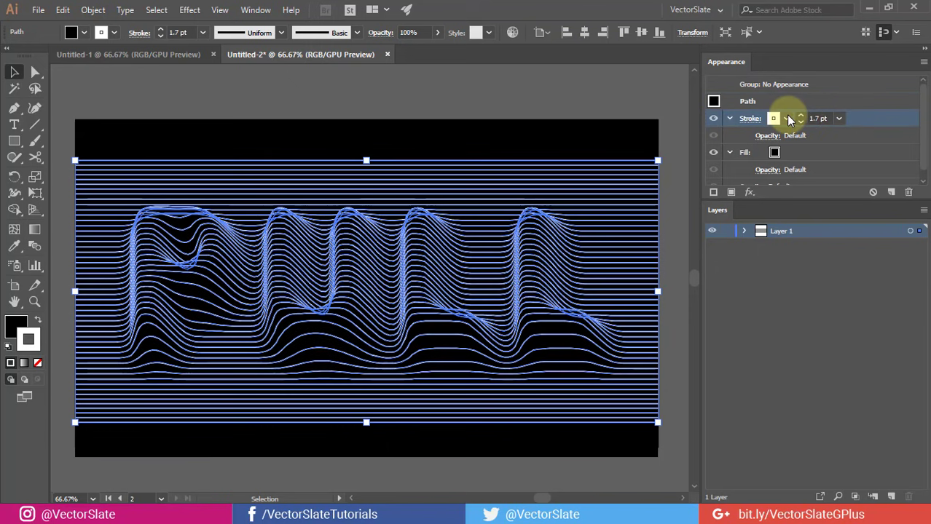
left_click(788, 119)
left_click(670, 142)
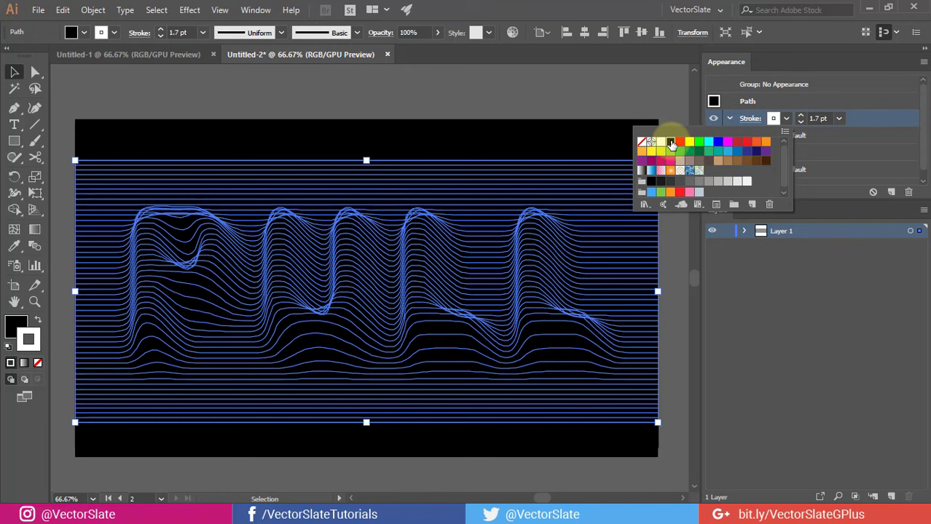
left_click(864, 117)
Step: Set the lines' fill to off-white F7F6F0
left_click(816, 152)
scroll(809, 144, "down", 1)
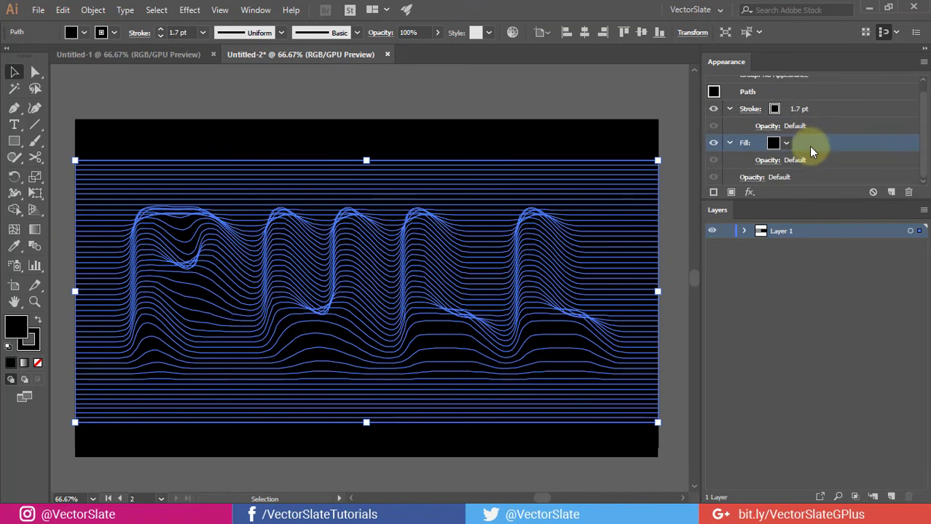
left_click(787, 145, "shift")
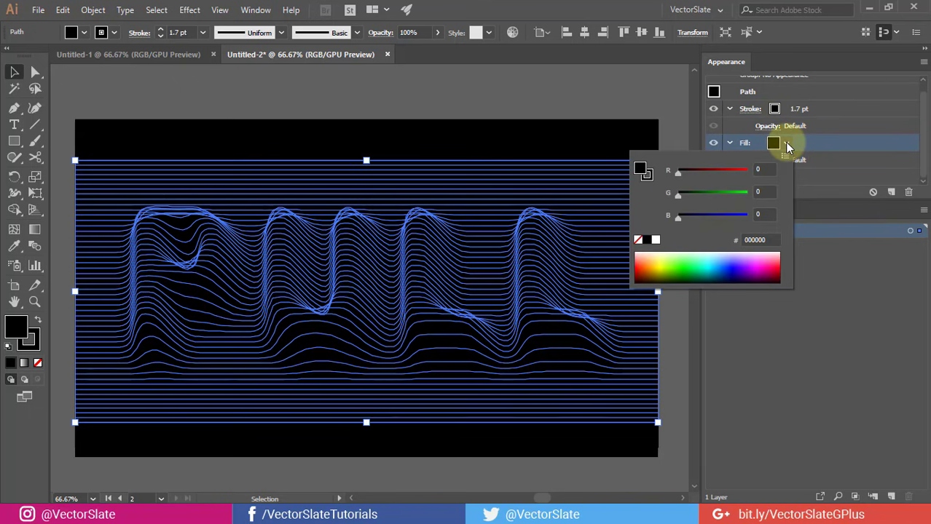
left_click(762, 240)
type("F7F6F0")
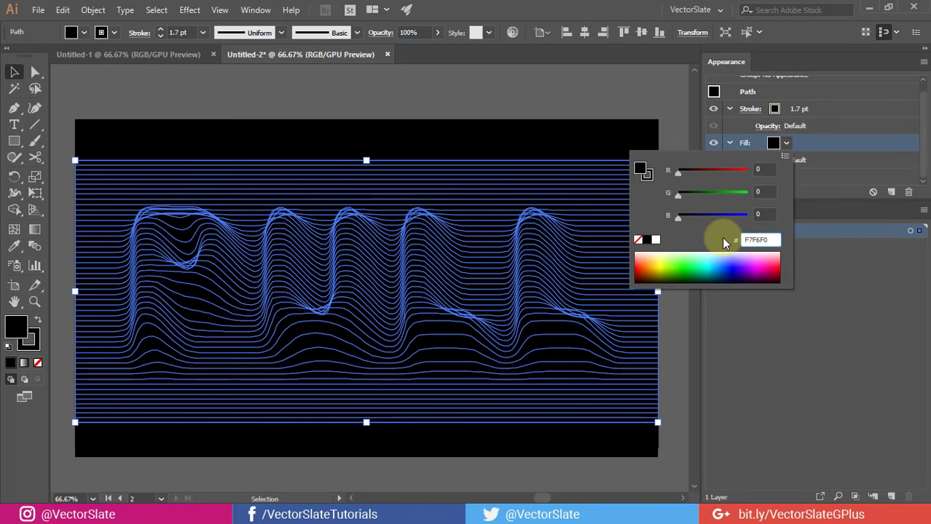
key("Return")
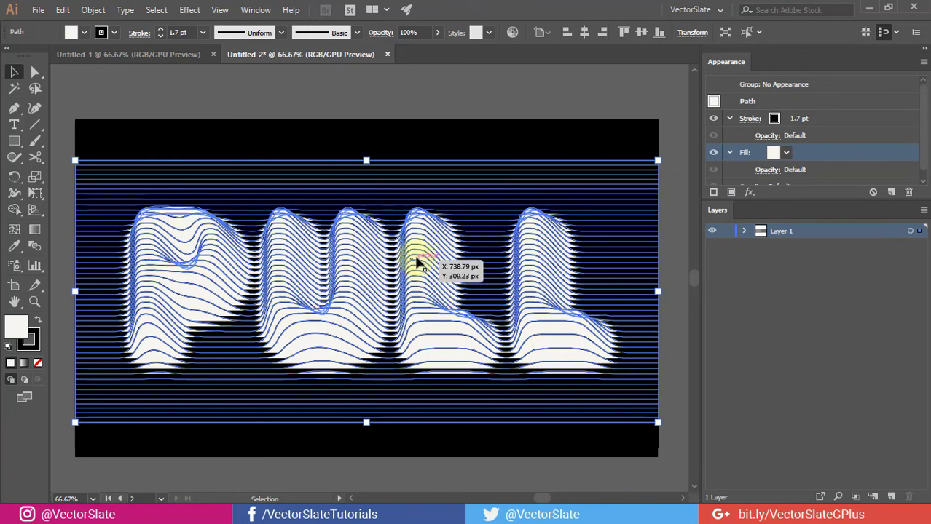
Step: Fill the background rectangle with off-white F7F6F6 and deselect
left_click(489, 136)
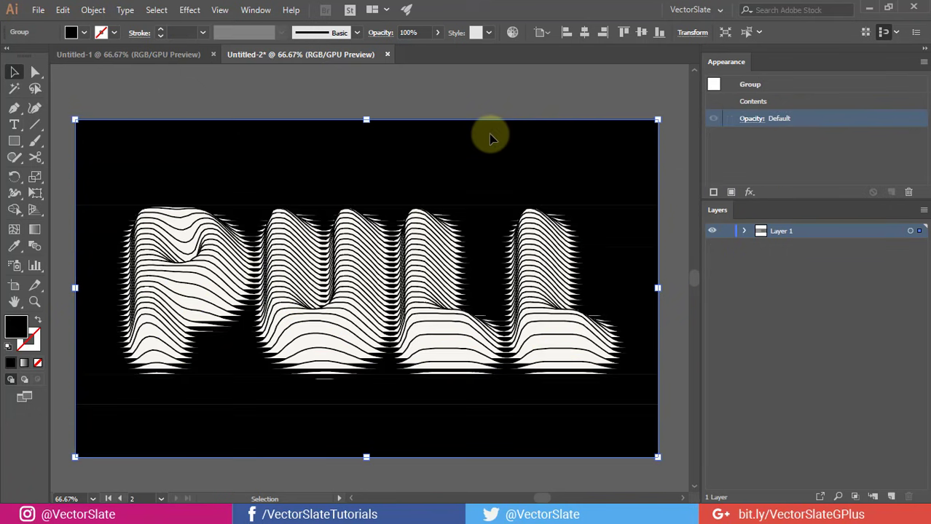
double_click(753, 103)
left_click(785, 160, "shift")
type("F")
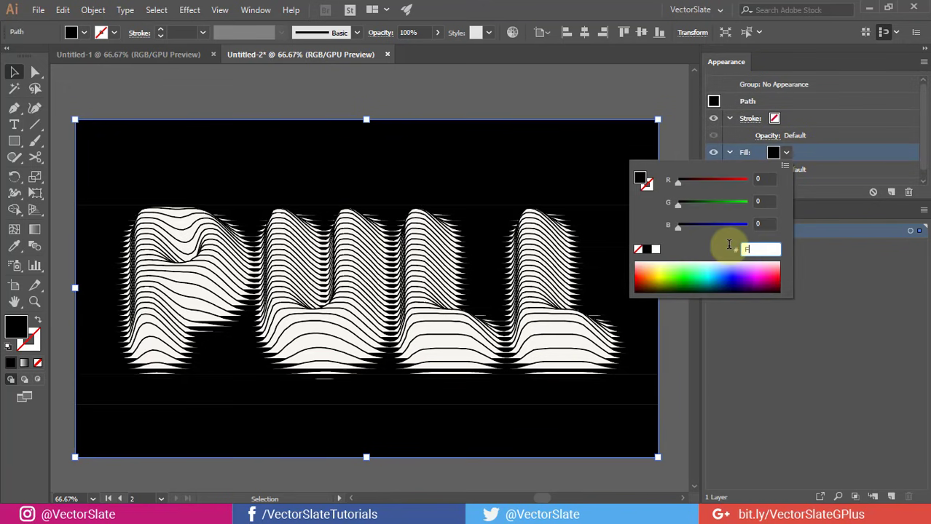
type("7F6F6")
key("Return")
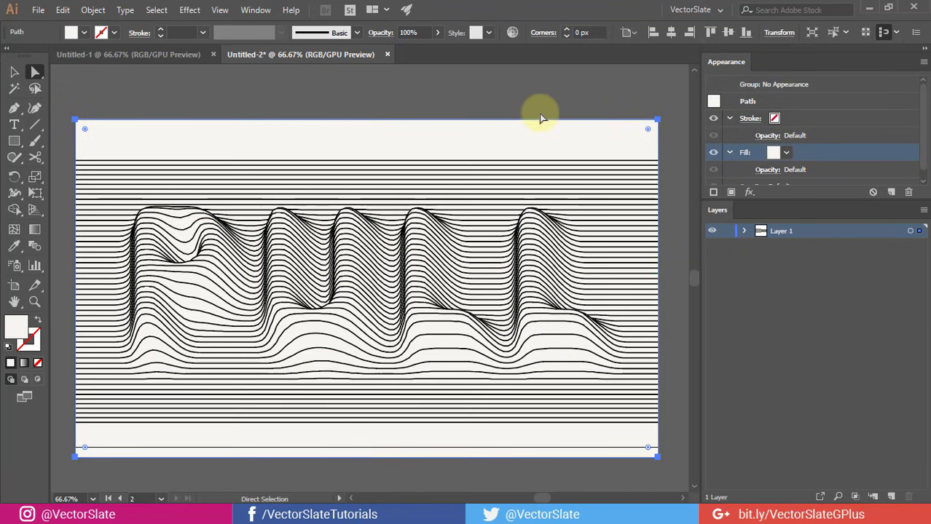
key("a")
left_click(369, 464)
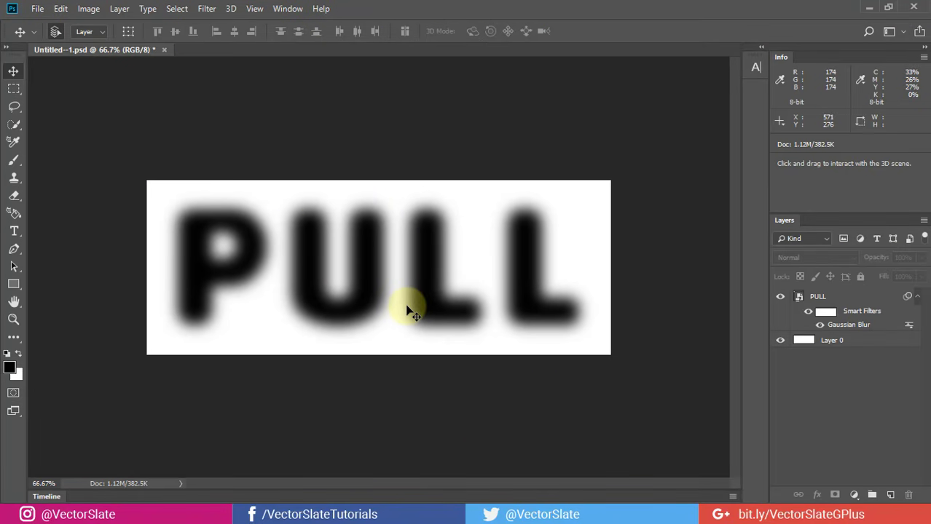
left_click(819, 325)
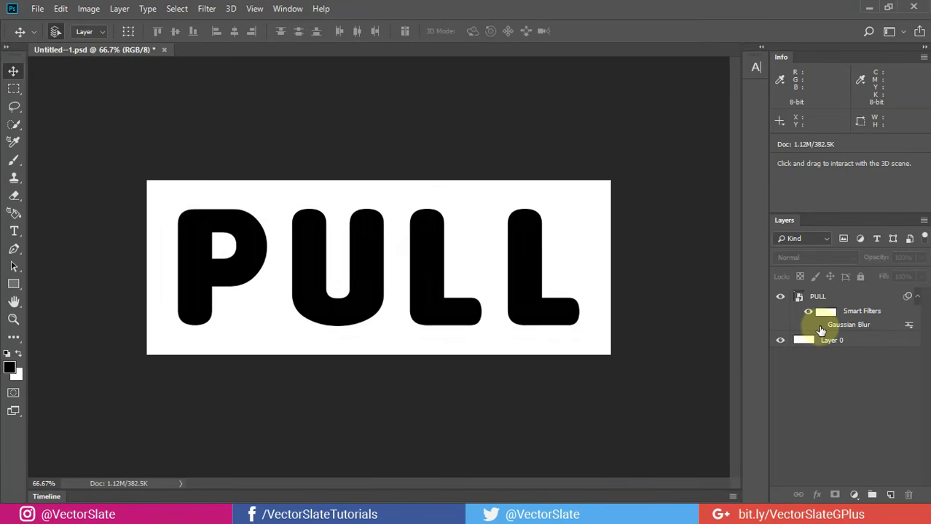
left_click(820, 327)
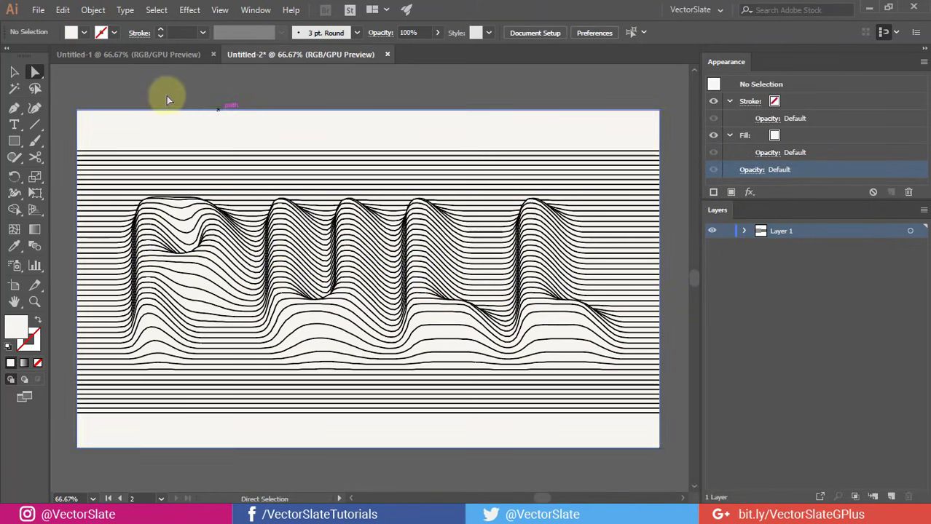
Step: Open the Examples.ai document from the File menu
left_click(42, 14)
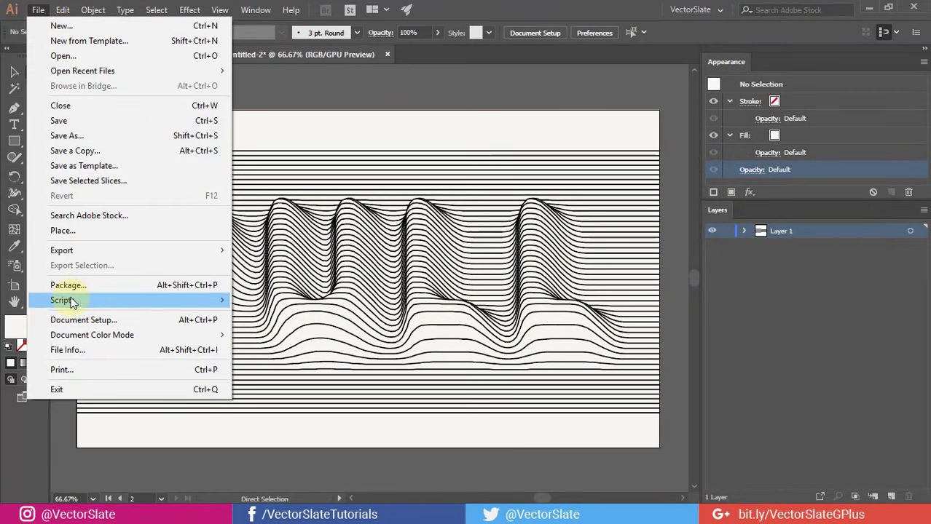
mouse_move(133, 300)
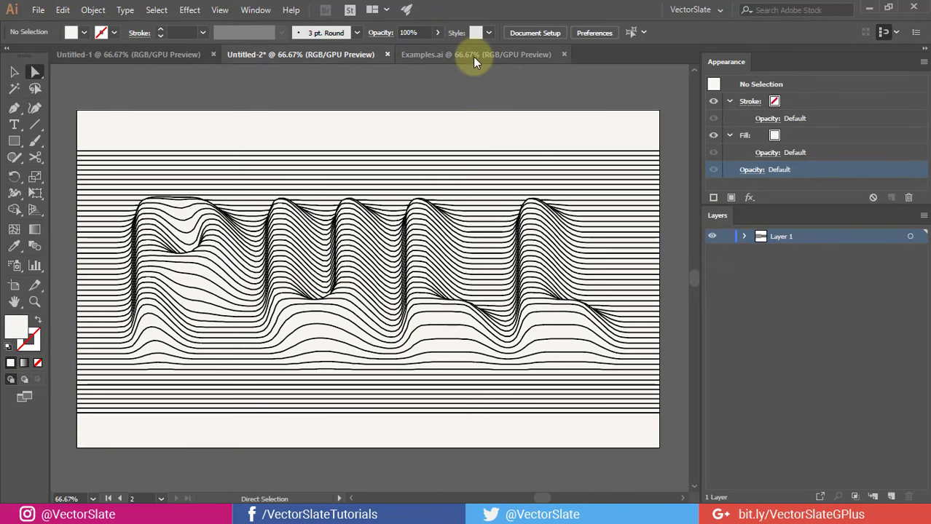
left_click(473, 56)
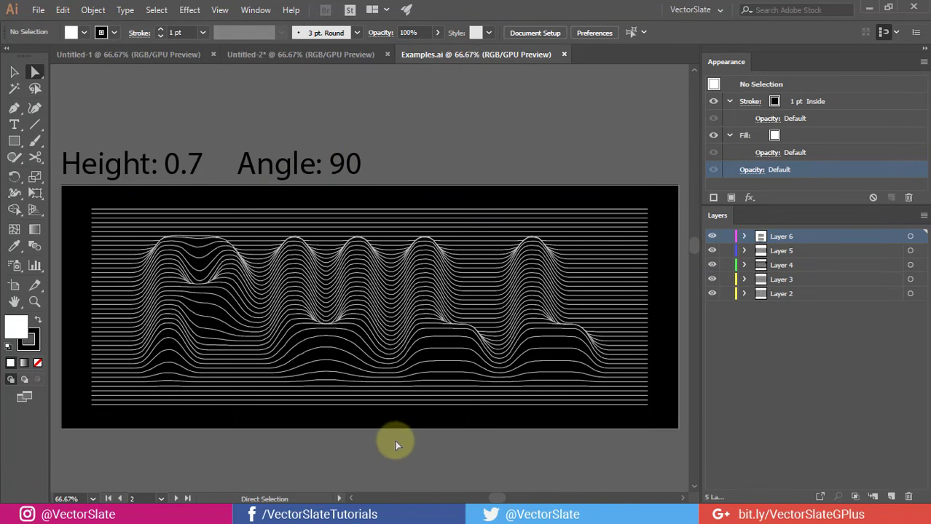
Step: Pan through the Angle 130 and 50 examples down to the Angle 110 serif-font version
key("space")
left_click_drag(399, 455, 404, 98)
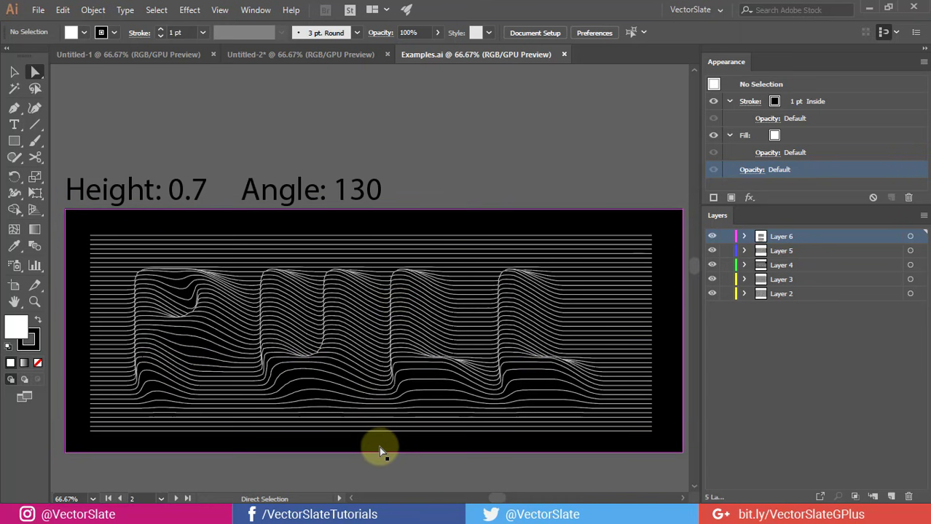
left_click_drag(380, 442, 382, 8)
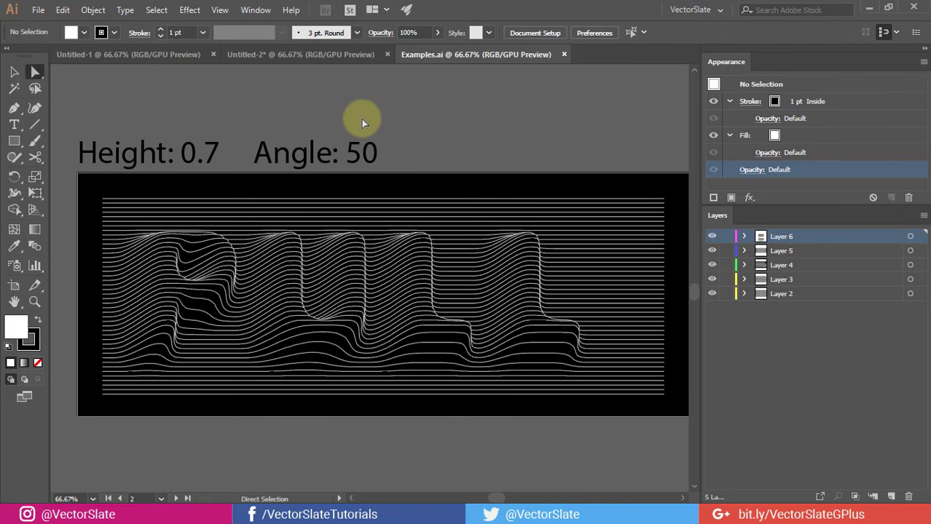
key("space")
left_click_drag(470, 410, 468, 6)
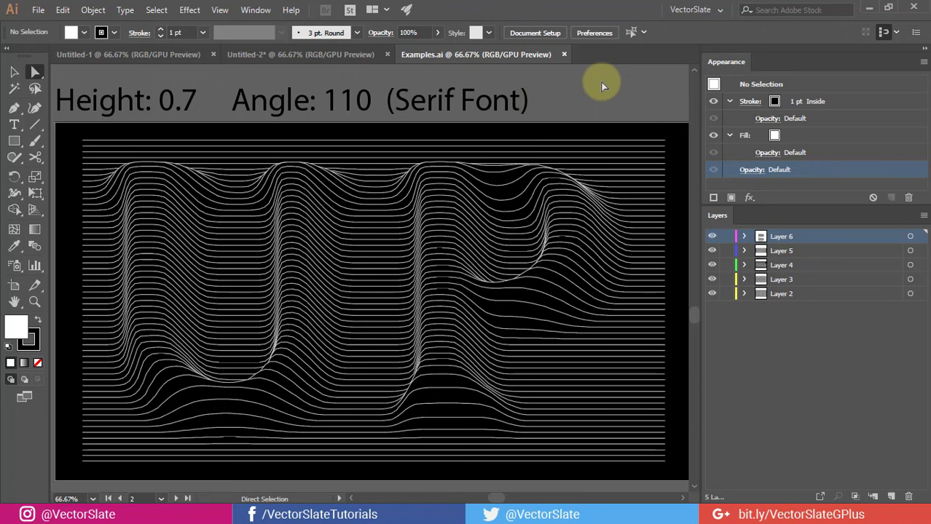
Step: Return to the Untitled-2 document with the black-line PULL artwork
left_click(325, 56)
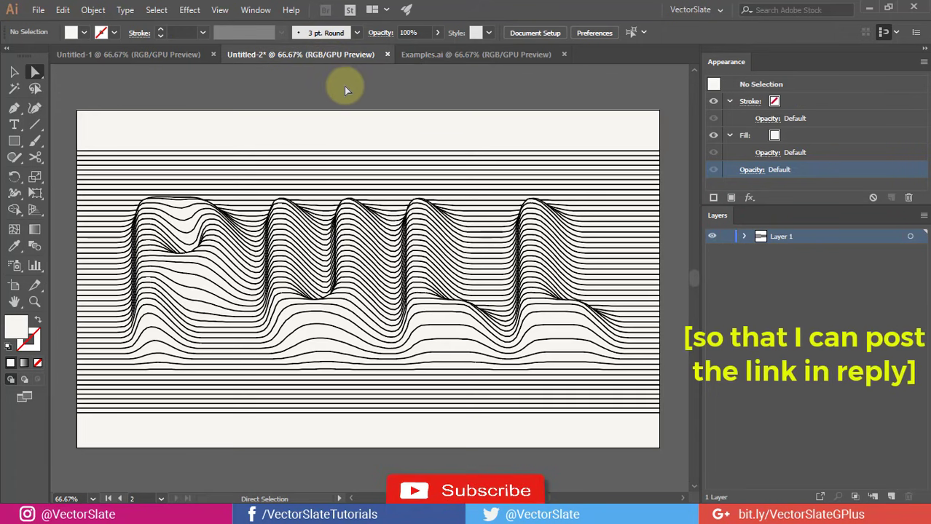